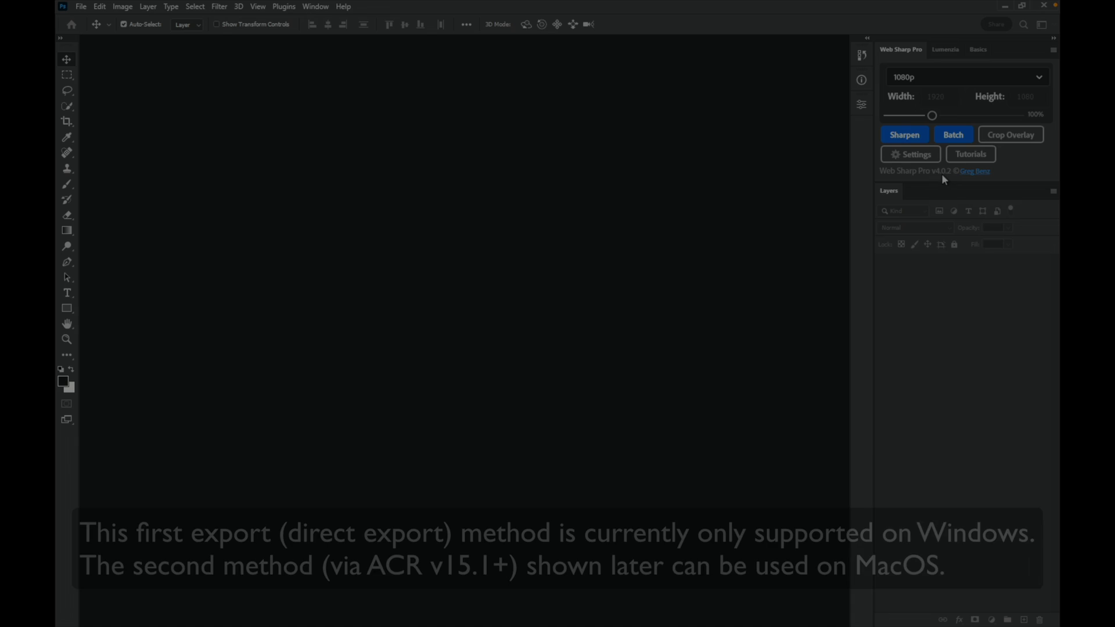
{"action": "left_click", "coordinate": [1053, 52]}
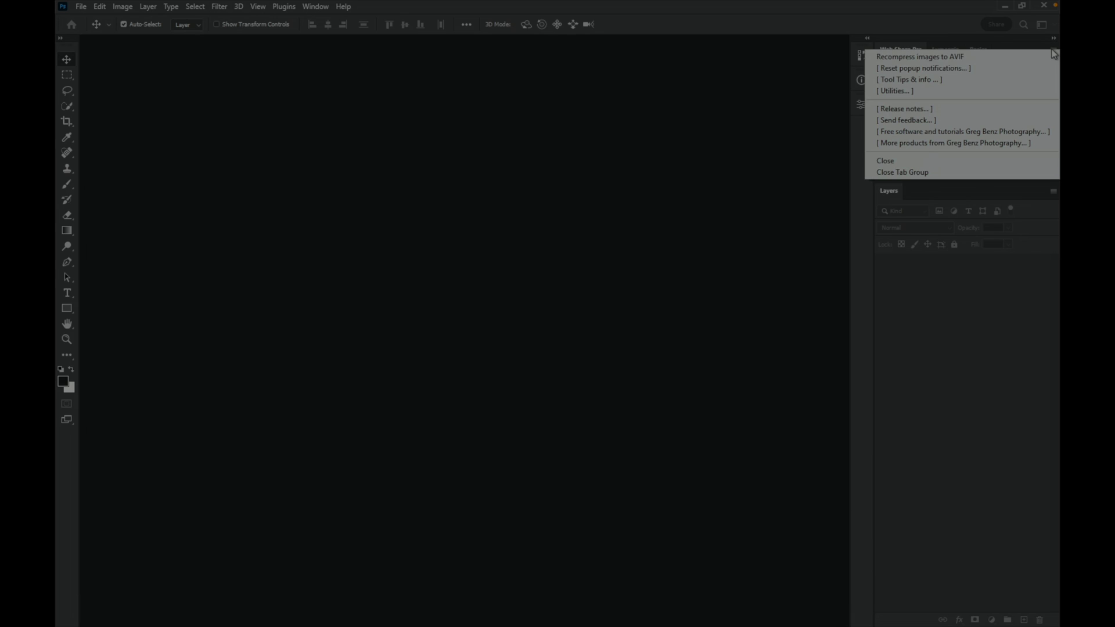
{"action": "left_click", "coordinate": [964, 58]}
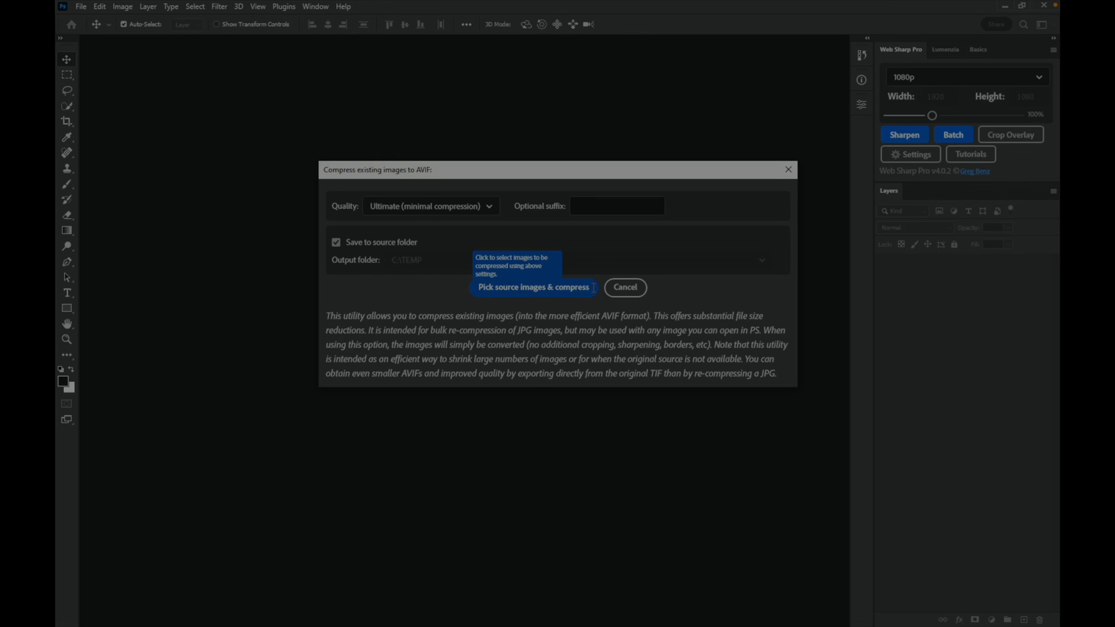
Dismiss the recompression utility, set Web Sharp Pro to AVIF at Ultimate quality, and start a batch.
{"action": "left_click", "coordinate": [618, 287]}
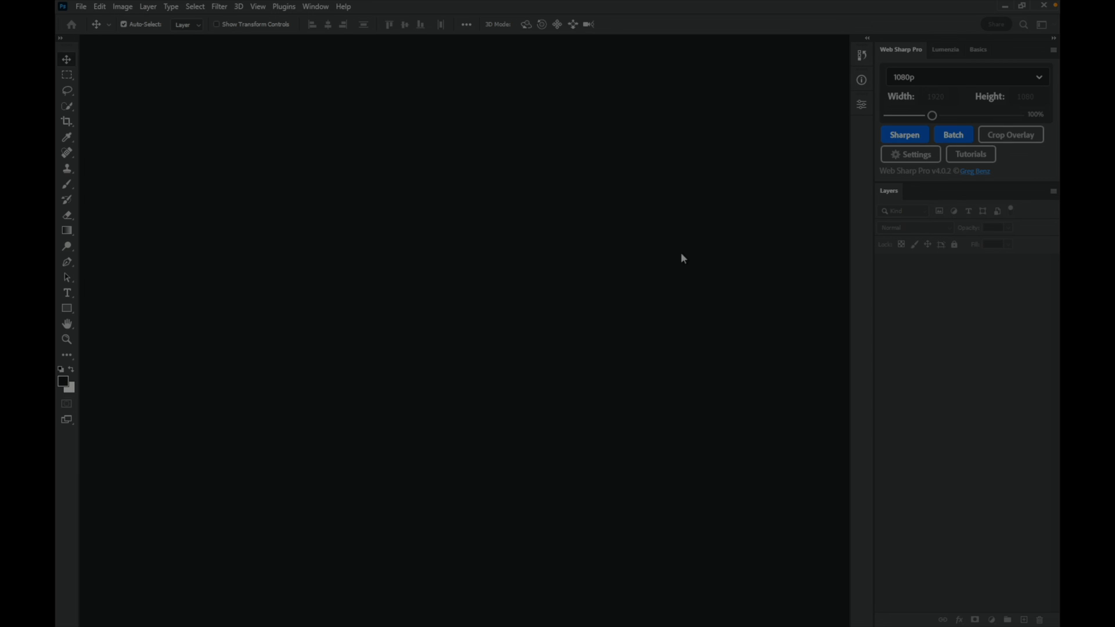
{"action": "left_click", "coordinate": [910, 154]}
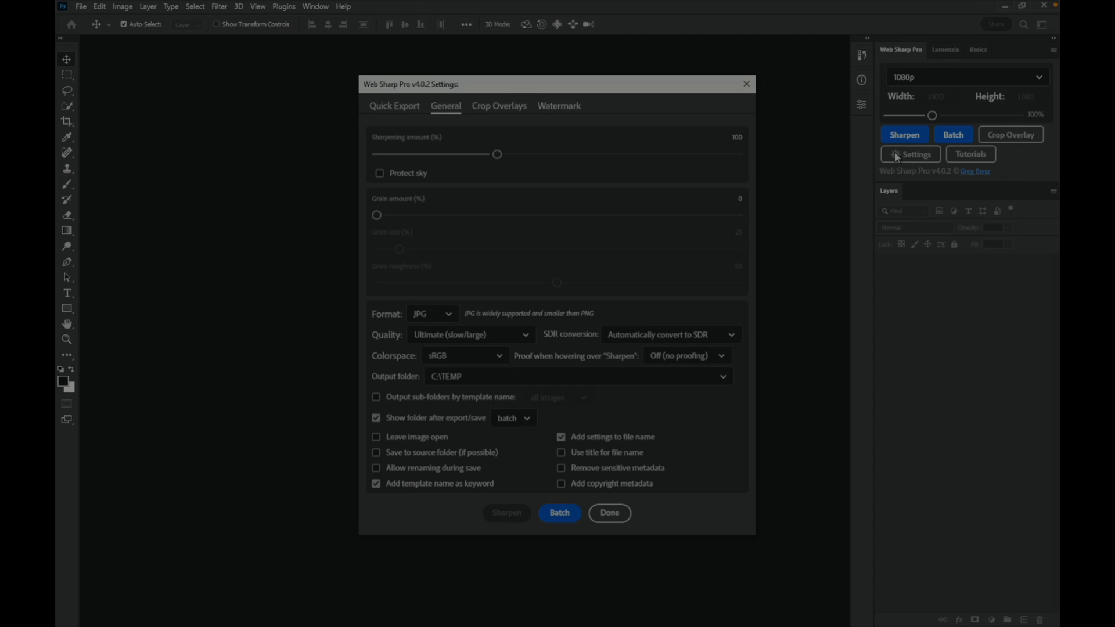
{"action": "left_click", "coordinate": [440, 316]}
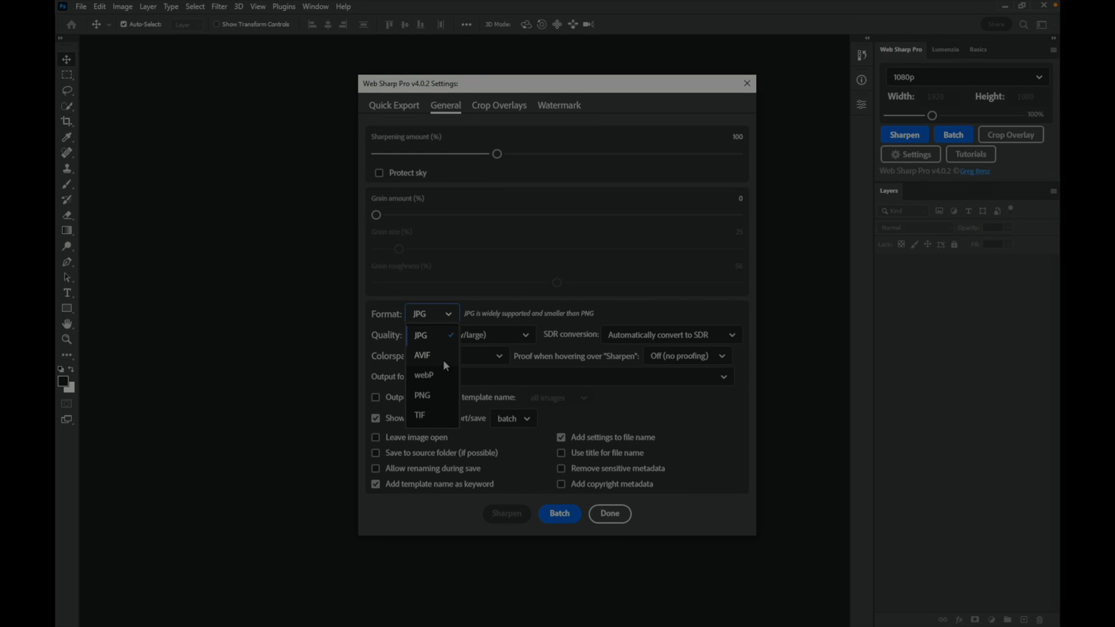
{"action": "left_click", "coordinate": [425, 357]}
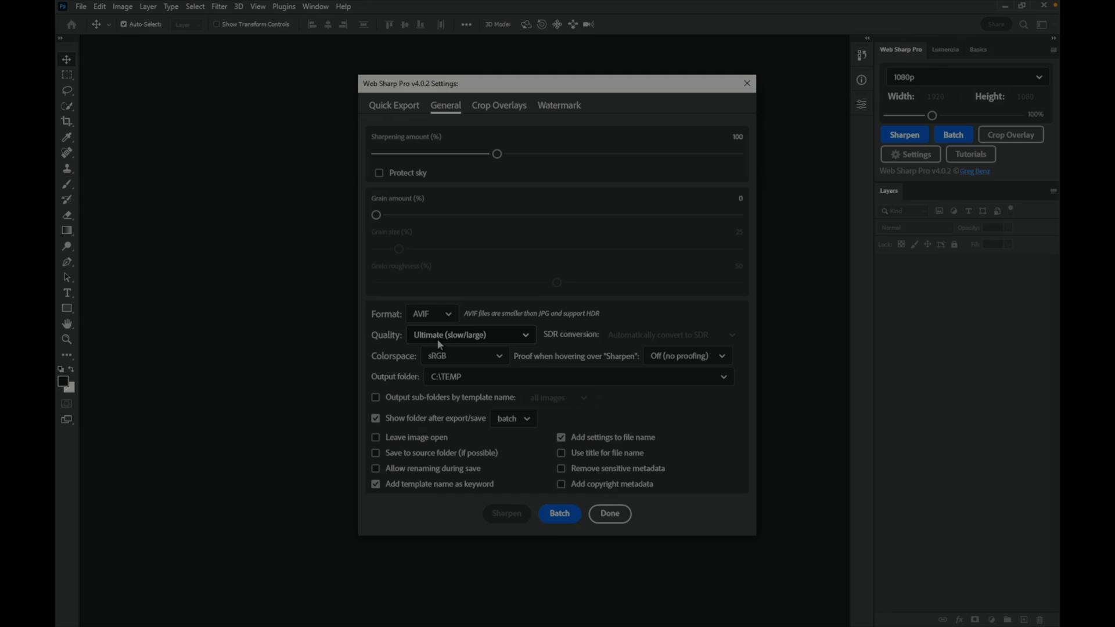
{"action": "left_click", "coordinate": [432, 337]}
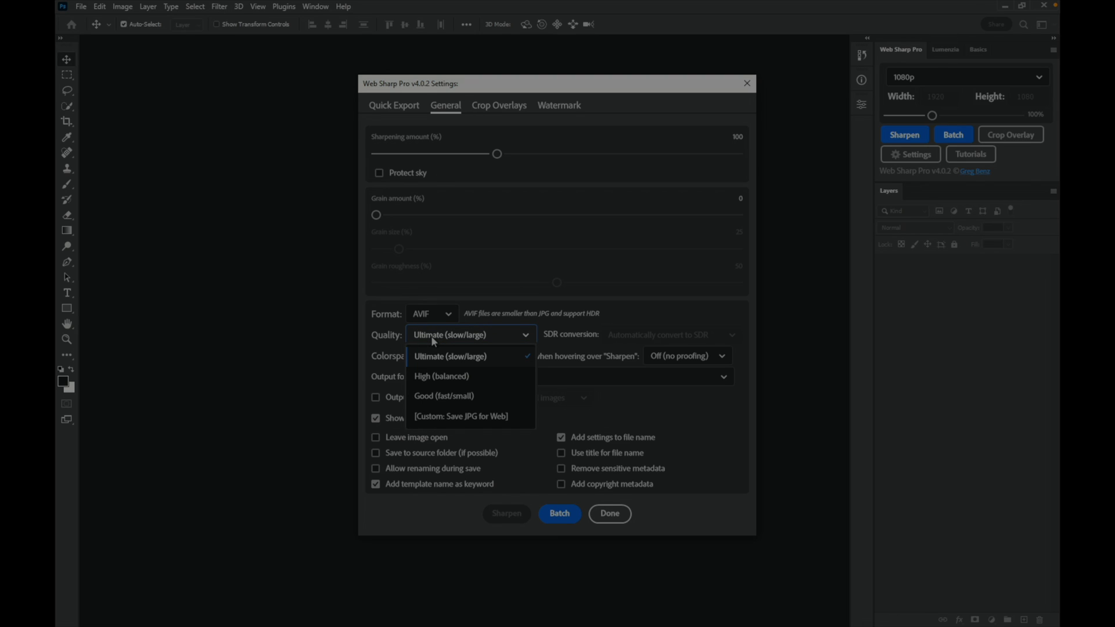
{"action": "left_click", "coordinate": [431, 335]}
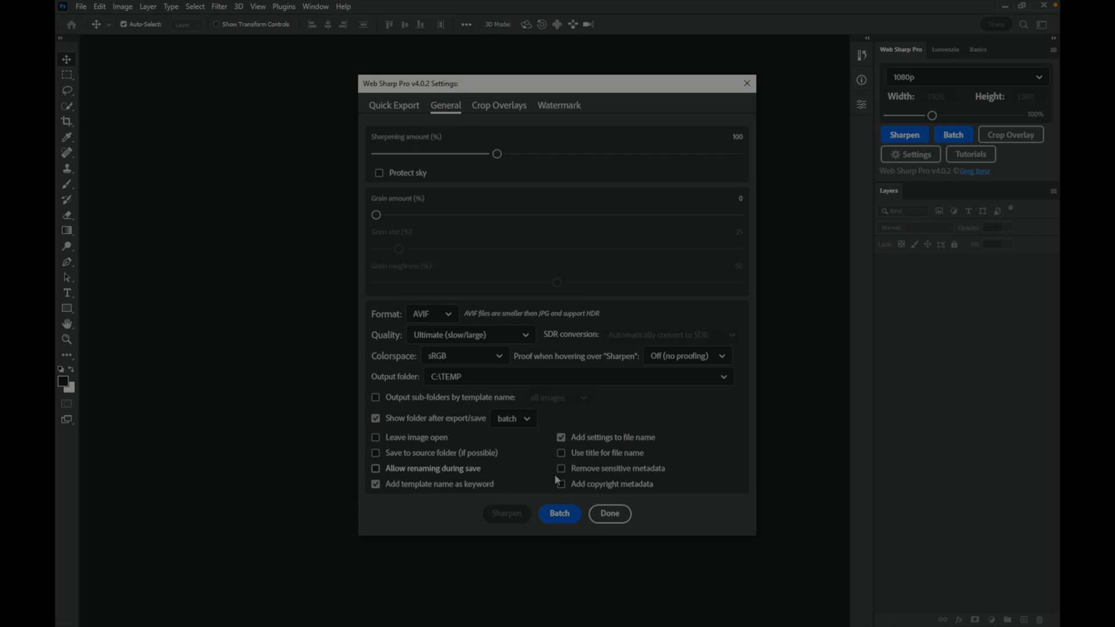
{"action": "left_click", "coordinate": [560, 510]}
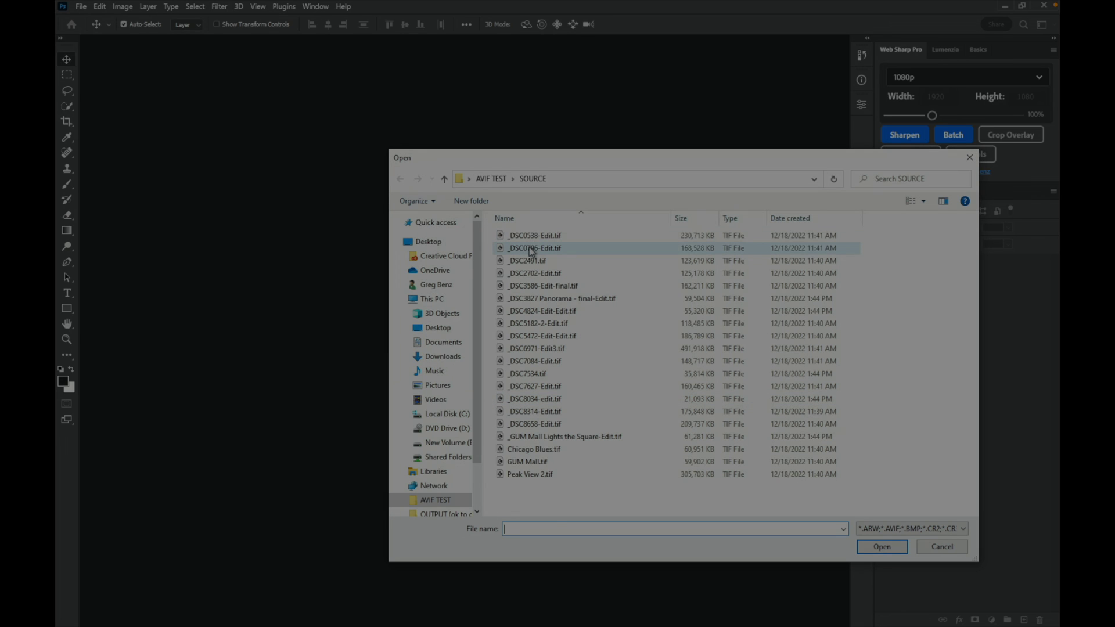
Select all 20 TIFFs in SOURCE, from the first file to Peak View 2.tif, and open them for AVIF conversion.
{"action": "left_click", "coordinate": [522, 236]}
{"action": "left_click", "coordinate": [546, 475], "text": "shift"}
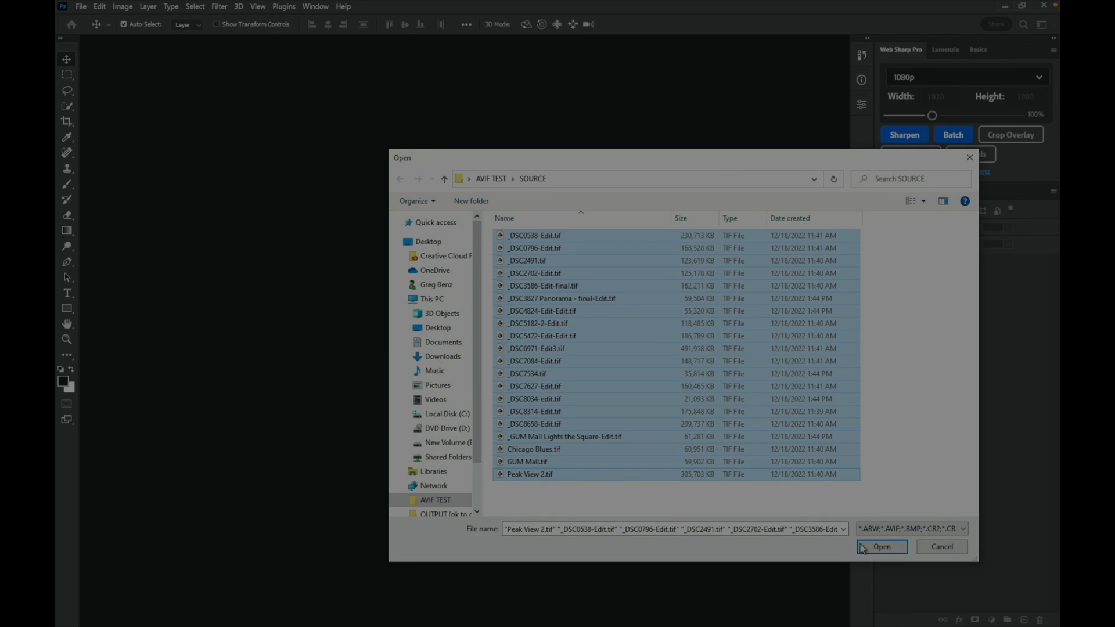
{"action": "left_click", "coordinate": [881, 547]}
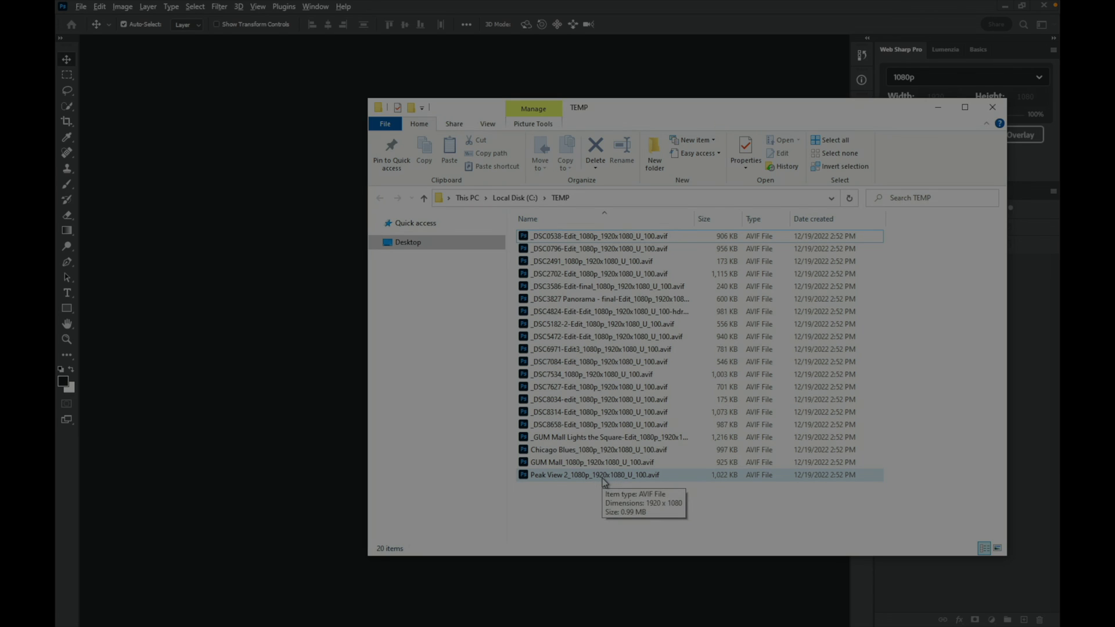
Back in Photoshop, switch the Web Sharp Pro output format back to JPG.
{"action": "left_click", "coordinate": [740, 24]}
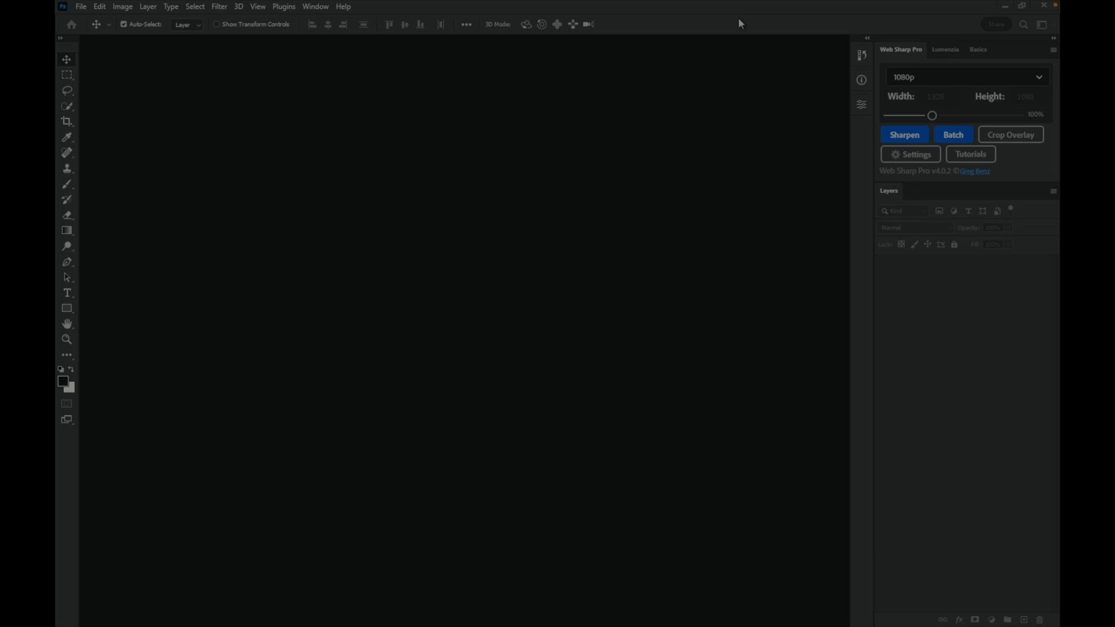
{"action": "left_click", "coordinate": [906, 155]}
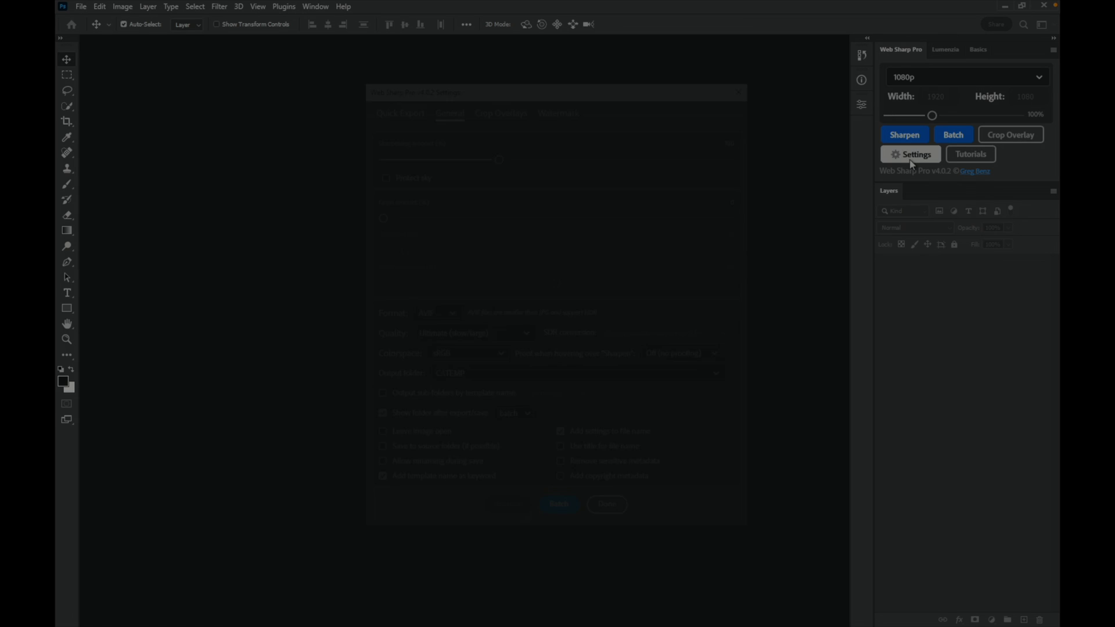
{"action": "left_click", "coordinate": [447, 314]}
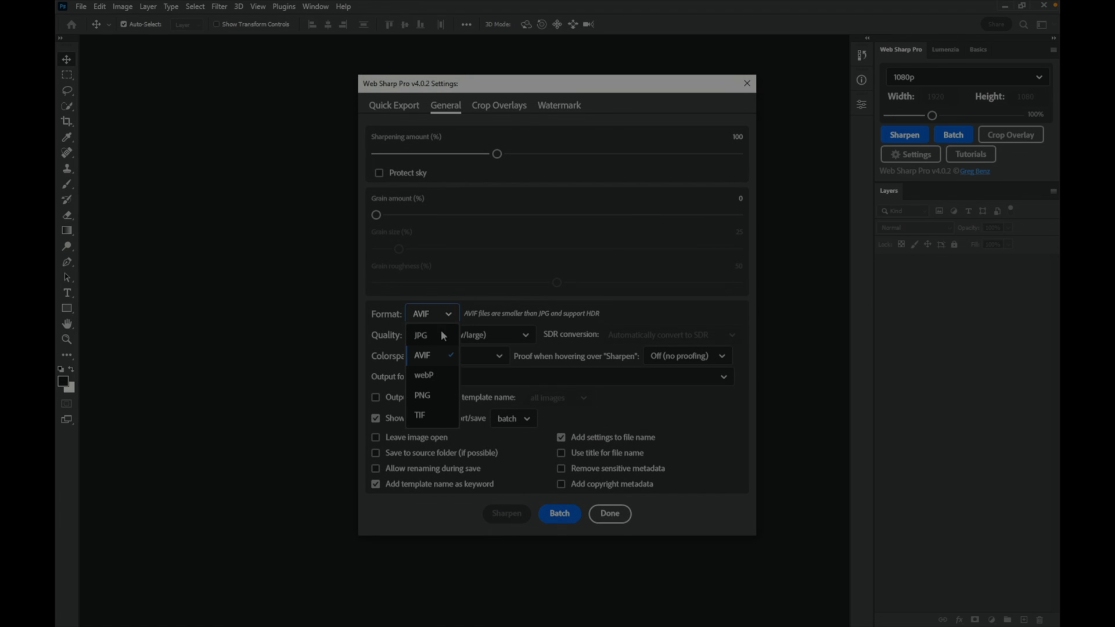
{"action": "left_click", "coordinate": [440, 331]}
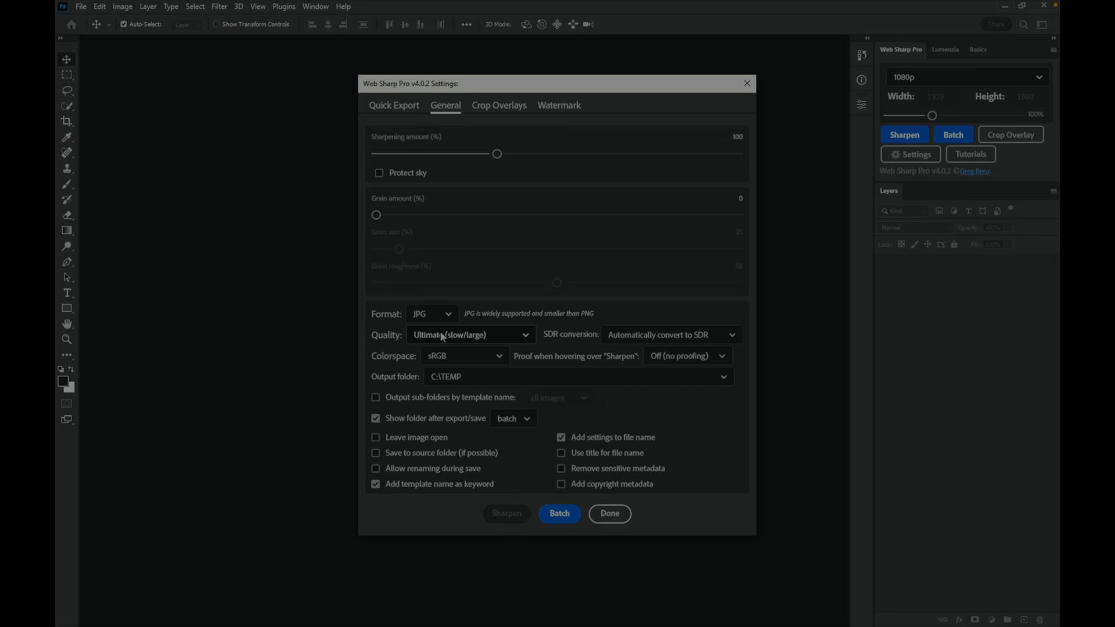
Batch-export all 20 SOURCE TIFFs, from _DSC0538-Edit.tif onward, with the JPG settings.
{"action": "left_click", "coordinate": [560, 514]}
{"action": "left_click", "coordinate": [549, 239]}
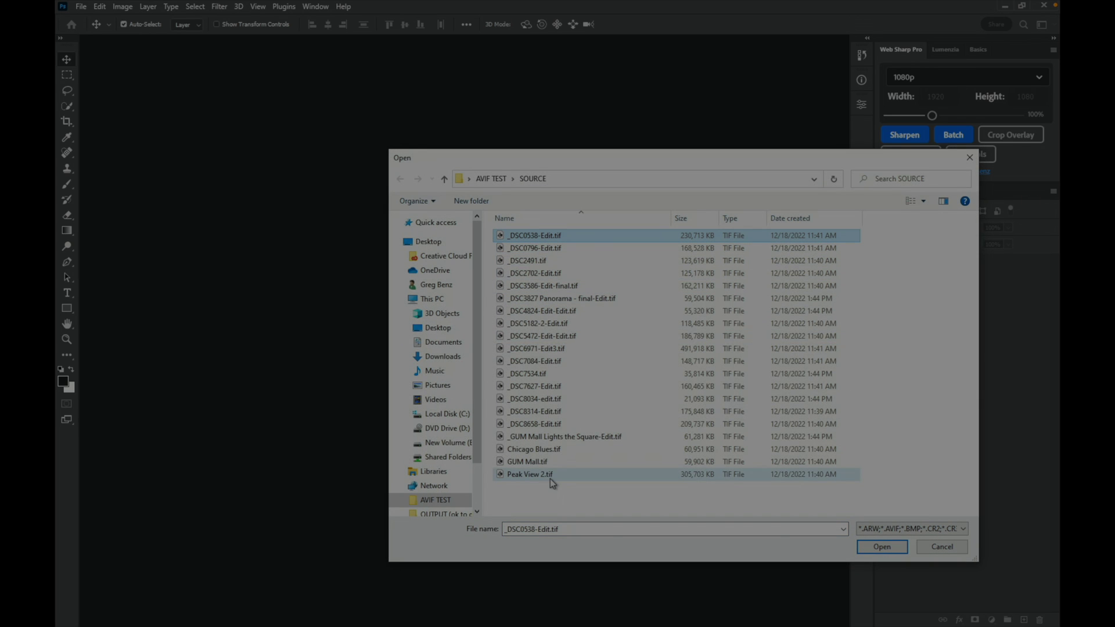
{"action": "left_click", "coordinate": [529, 474], "text": "shift"}
{"action": "left_click", "coordinate": [881, 547]}
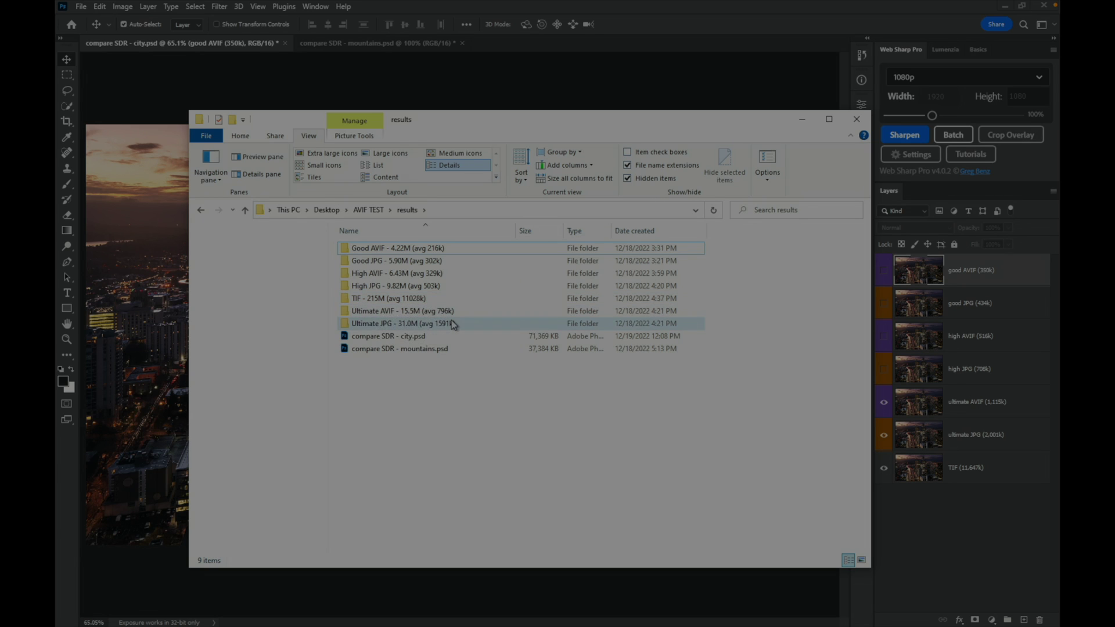
{"action": "left_click", "coordinate": [446, 327]}
{"action": "mouse_move", "coordinate": [456, 327]}
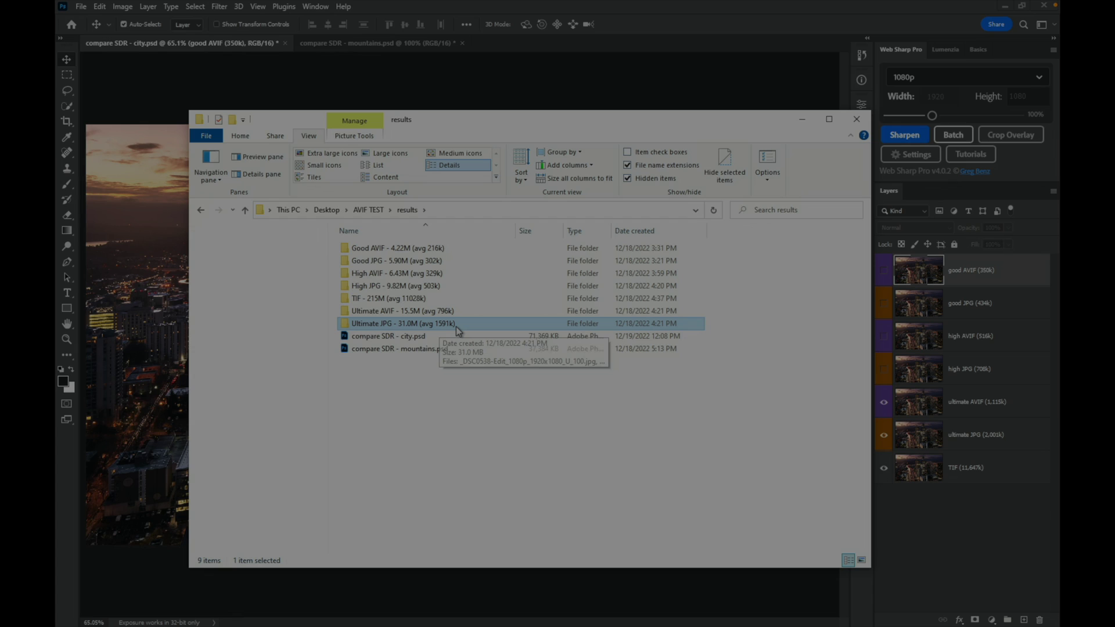
{"action": "left_click", "coordinate": [457, 312]}
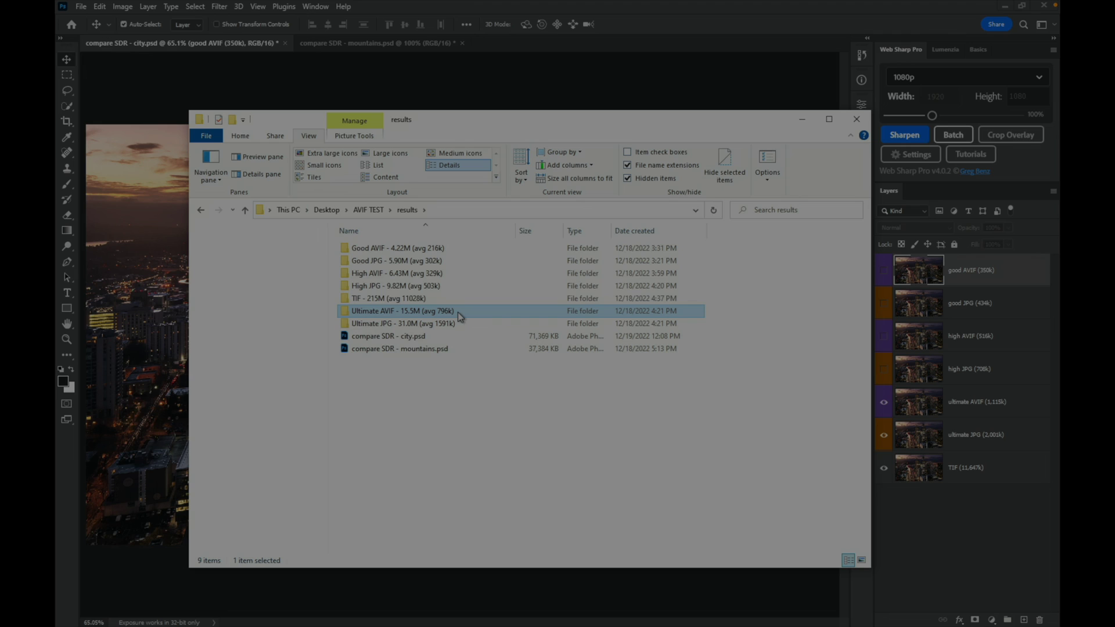
{"action": "left_click", "coordinate": [452, 285]}
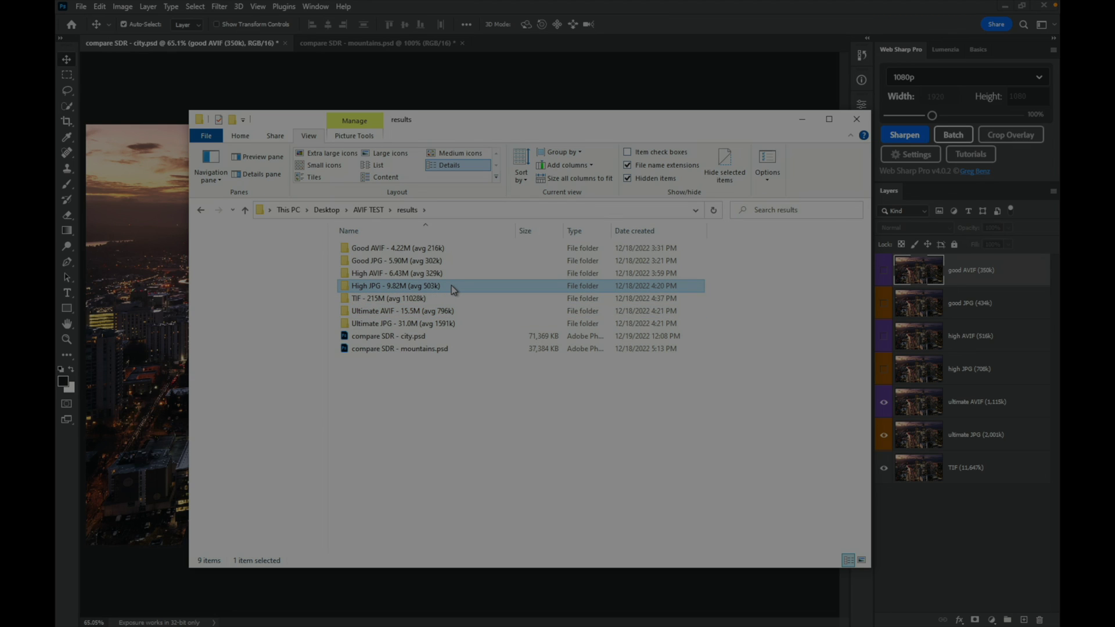
{"action": "left_click", "coordinate": [446, 275]}
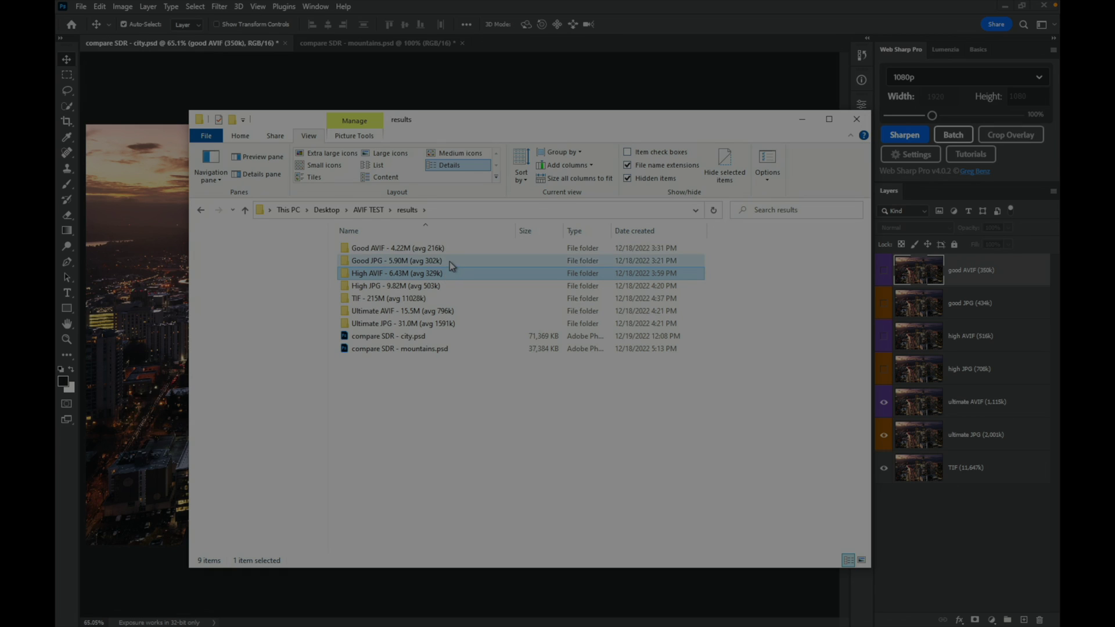
{"action": "left_click", "coordinate": [450, 262]}
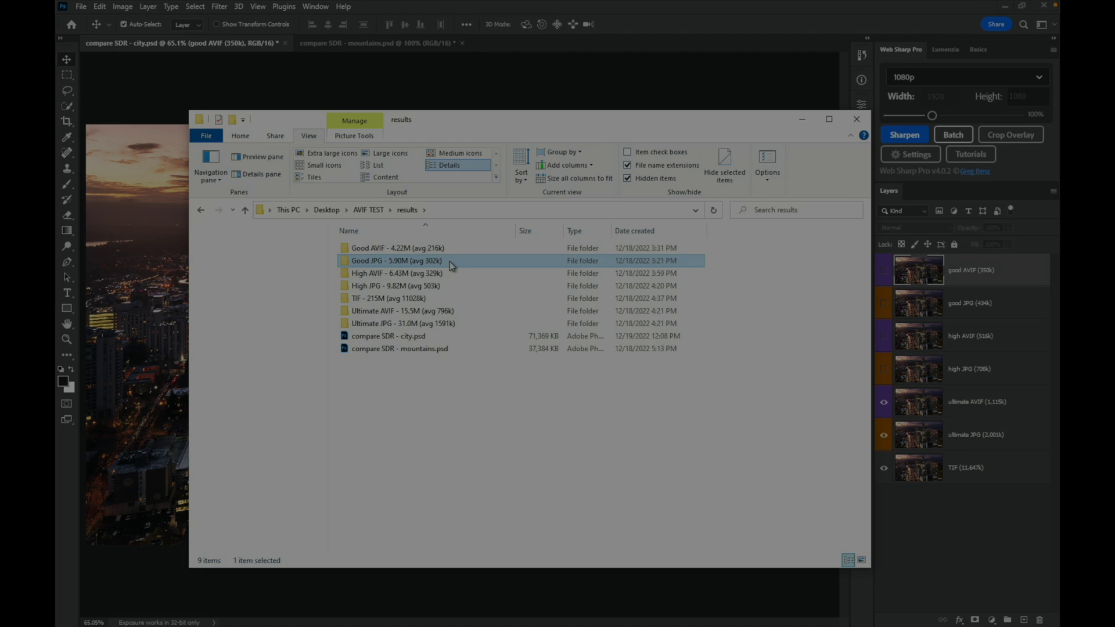
{"action": "left_click", "coordinate": [447, 254]}
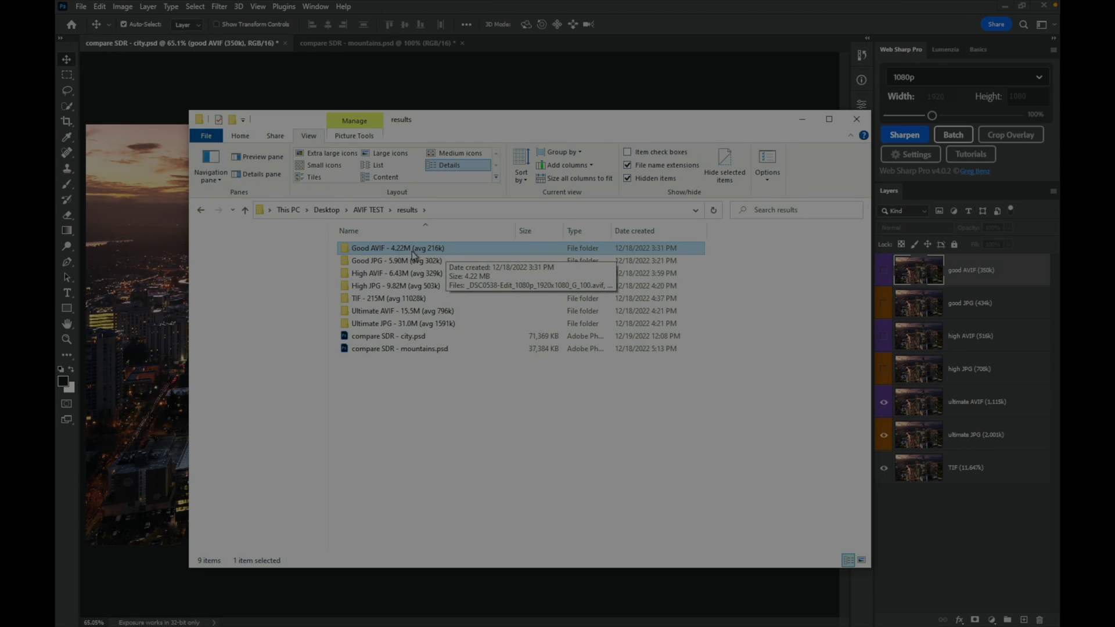
Open the Good AVIF folder and check file sizes of _DSC2491, GUM Mall Lights and _DSC5472.
{"action": "double_click", "coordinate": [382, 253]}
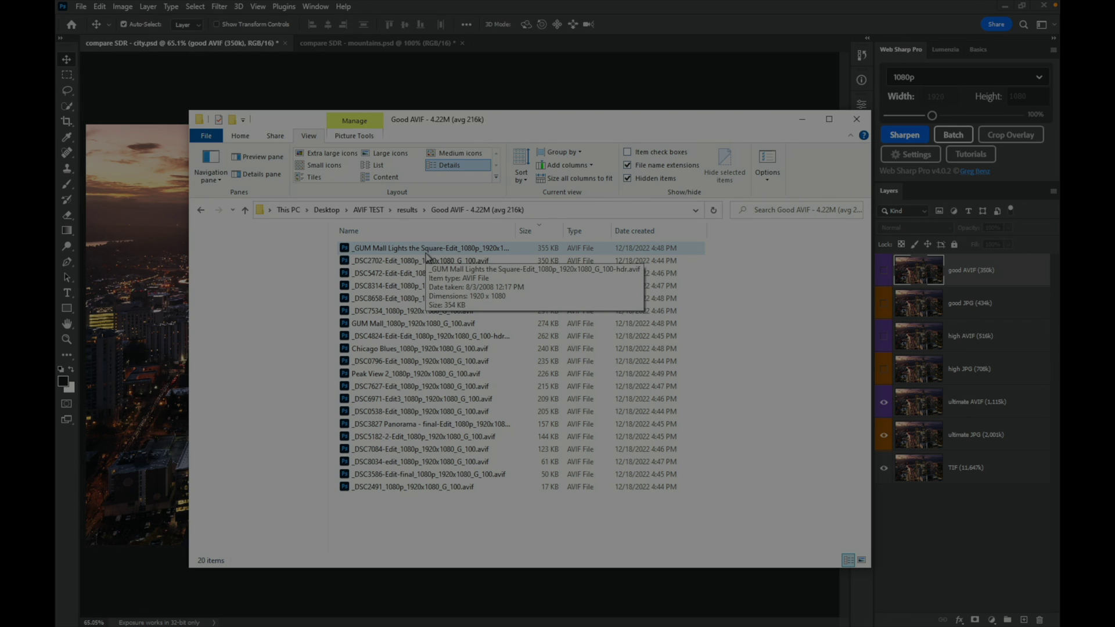
{"action": "left_click", "coordinate": [464, 488]}
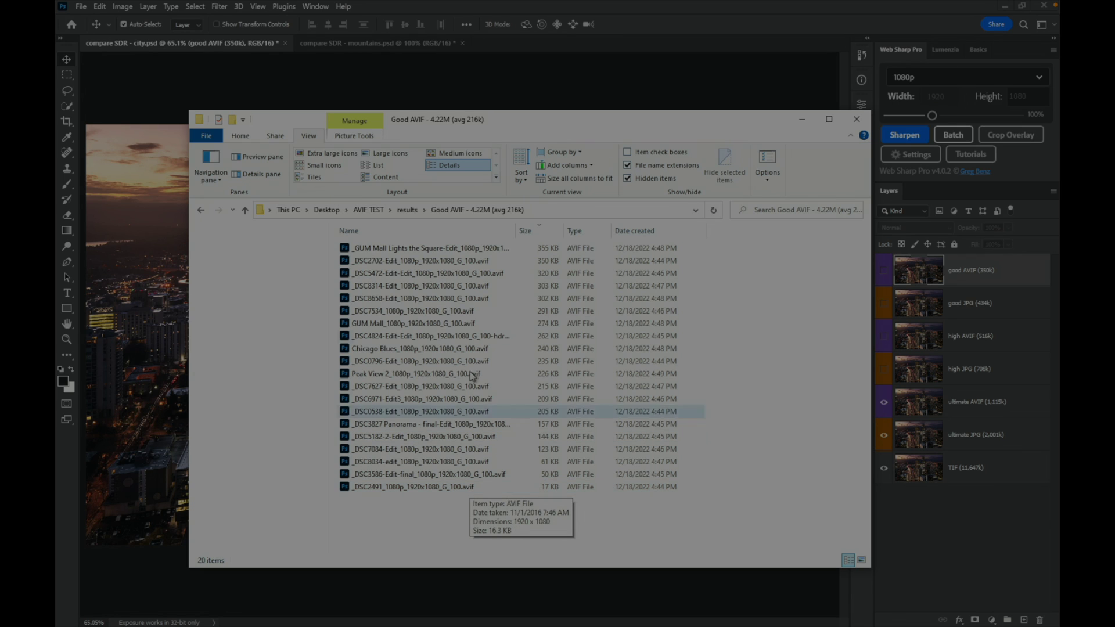
{"action": "left_click", "coordinate": [468, 251]}
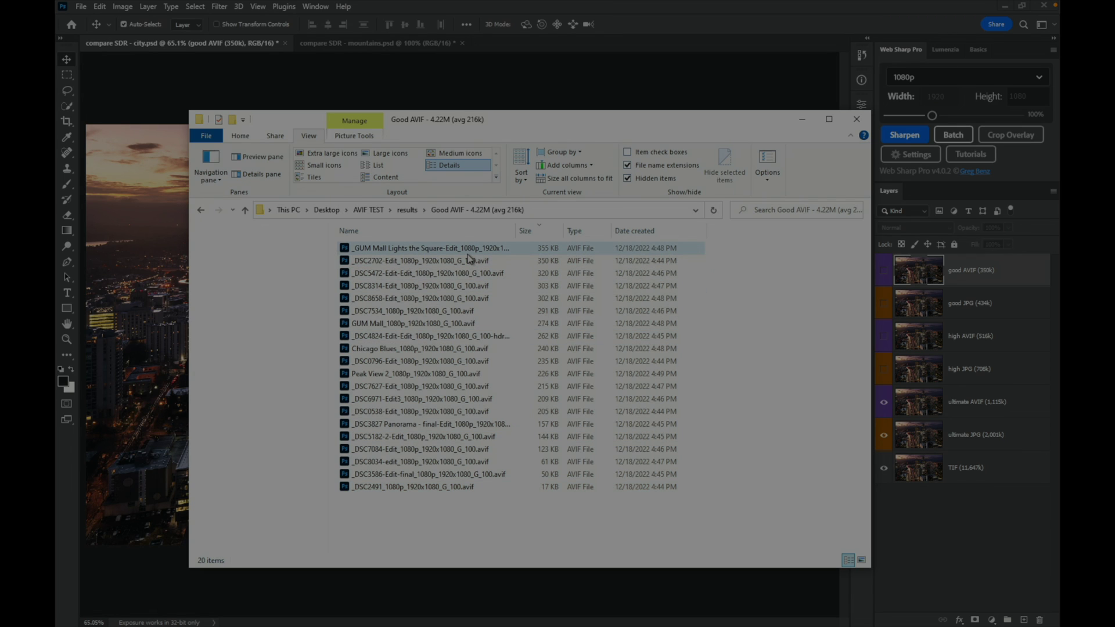
{"action": "left_click", "coordinate": [567, 491]}
{"action": "left_click", "coordinate": [561, 271]}
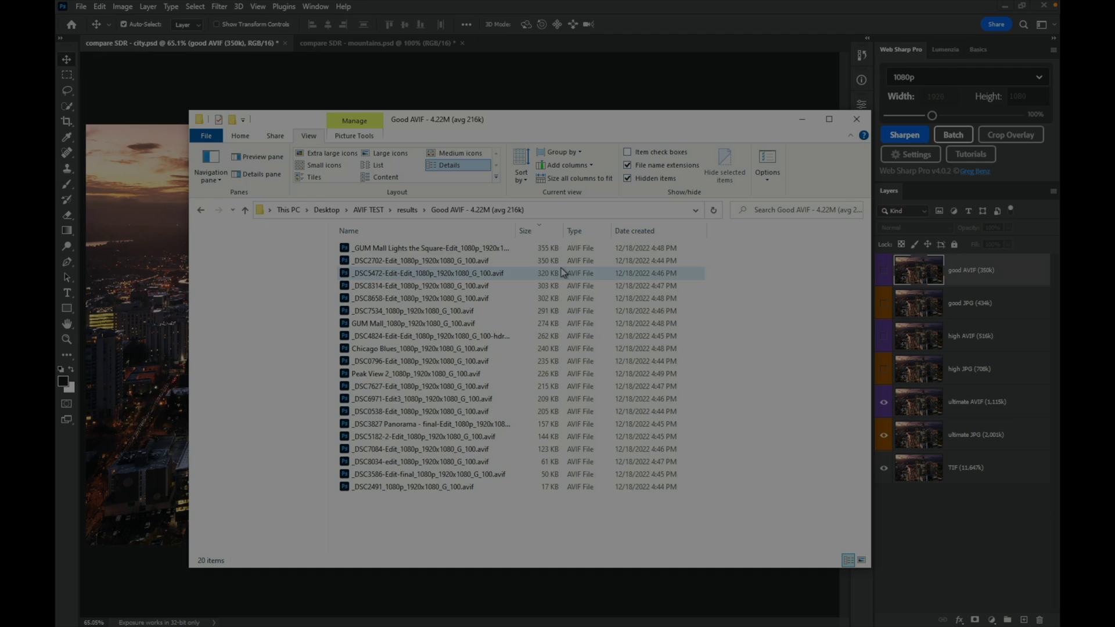
{"action": "left_click", "coordinate": [556, 250]}
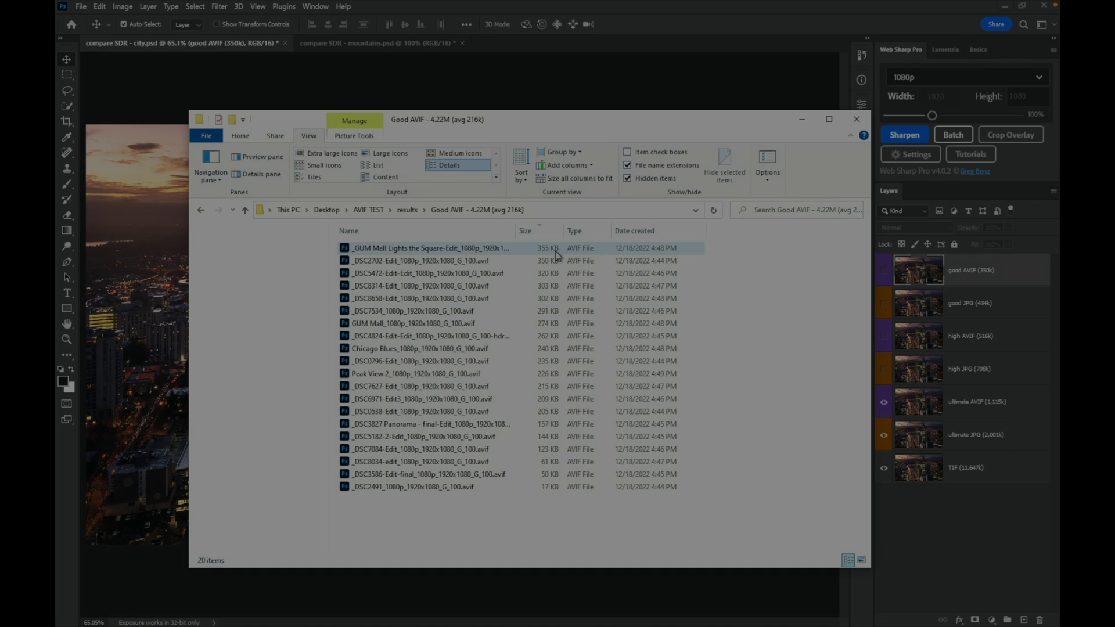
Go up to the results folder and select compare SDR - city.psd, then compare SDR - mountains.psd.
{"action": "left_click", "coordinate": [407, 211]}
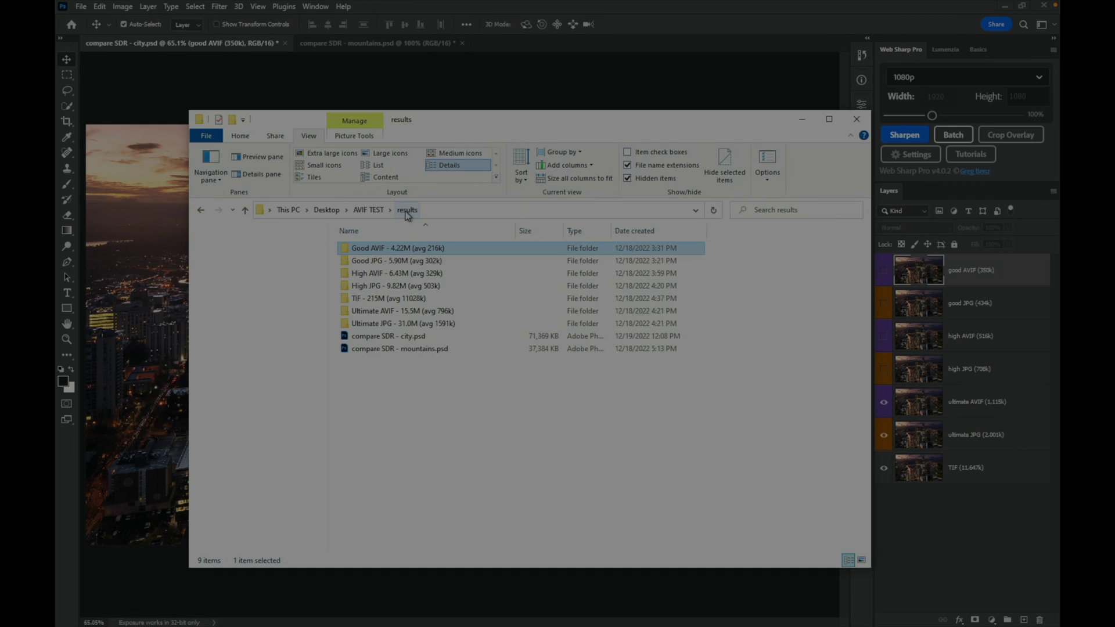
{"action": "left_click", "coordinate": [410, 337]}
{"action": "left_click", "coordinate": [411, 350]}
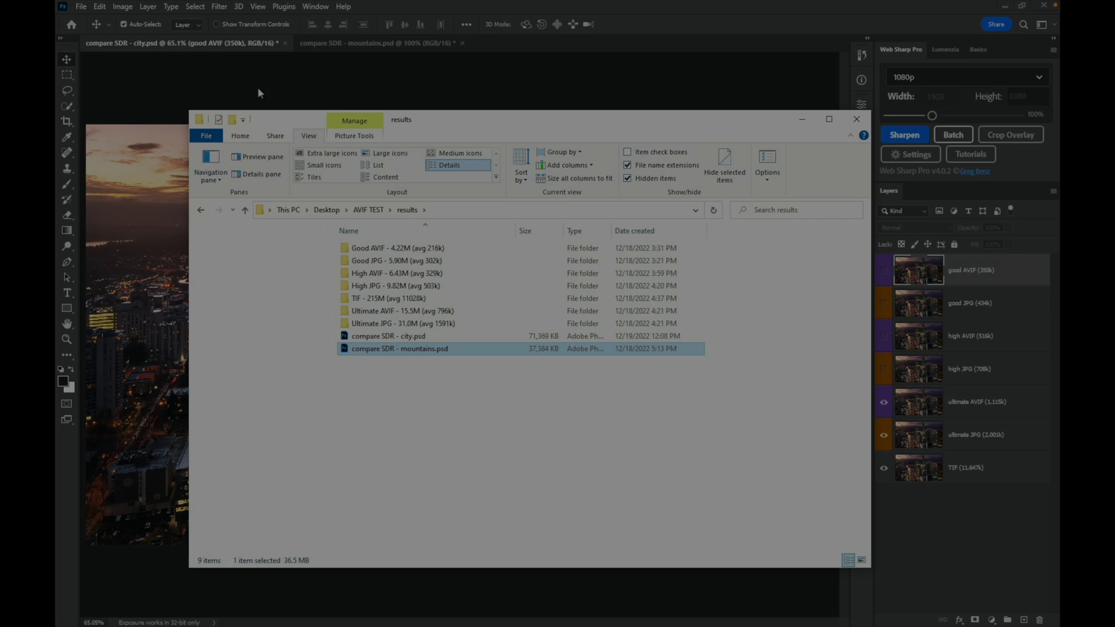
View the city comparison at 100% and hide the ultimate JPG and ultimate AVIF layers.
{"action": "left_click", "coordinate": [217, 43]}
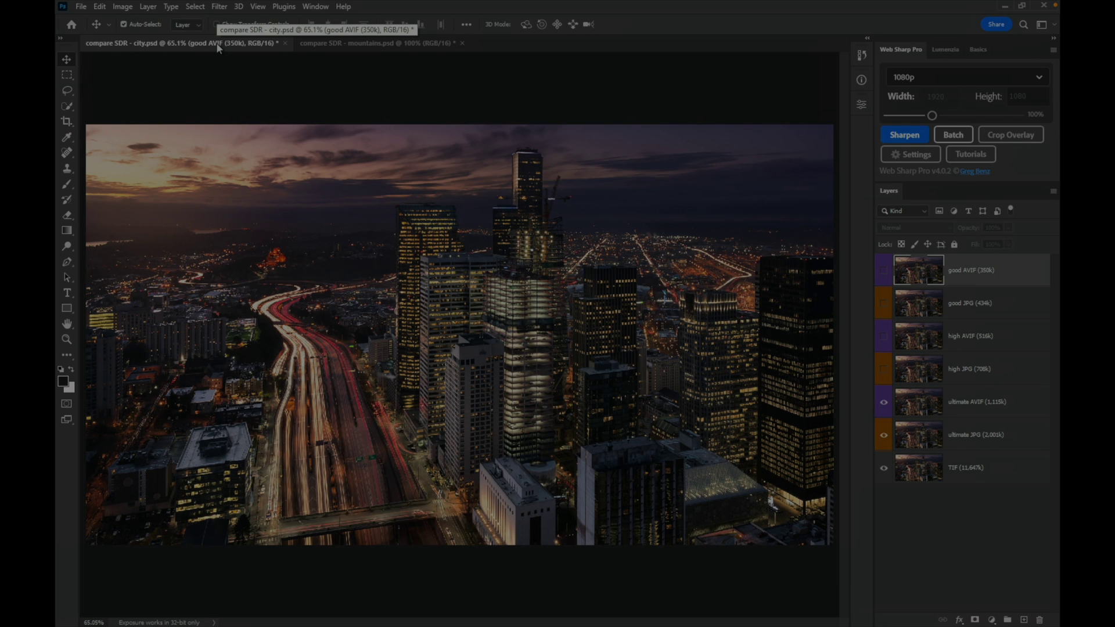
{"action": "key", "text": "ctrl+1"}
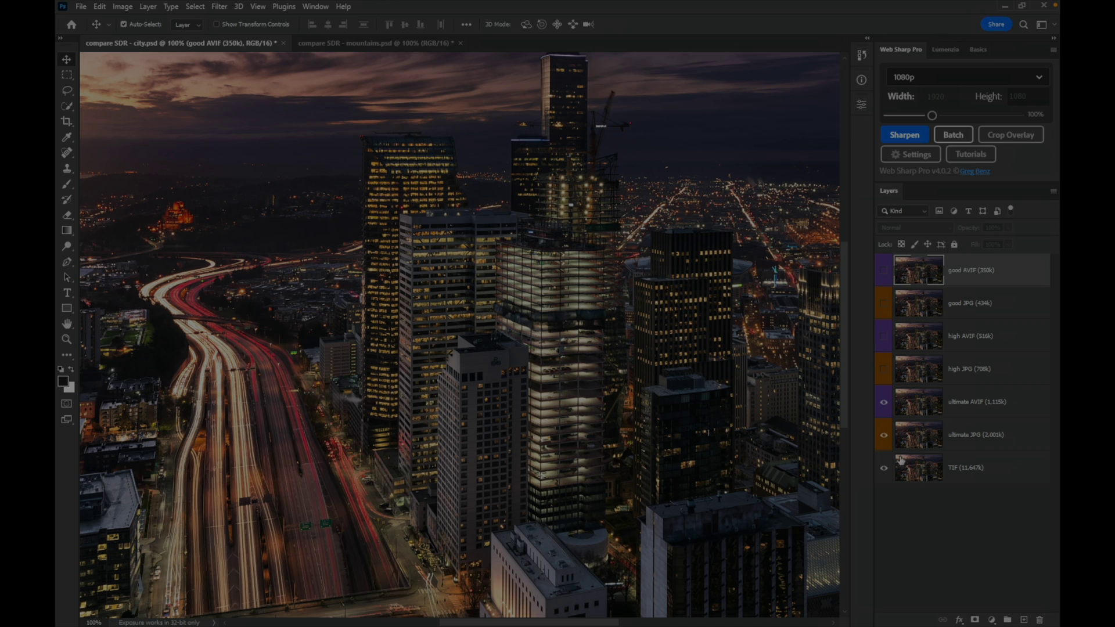
{"action": "left_click", "coordinate": [884, 435]}
{"action": "left_click", "coordinate": [884, 402]}
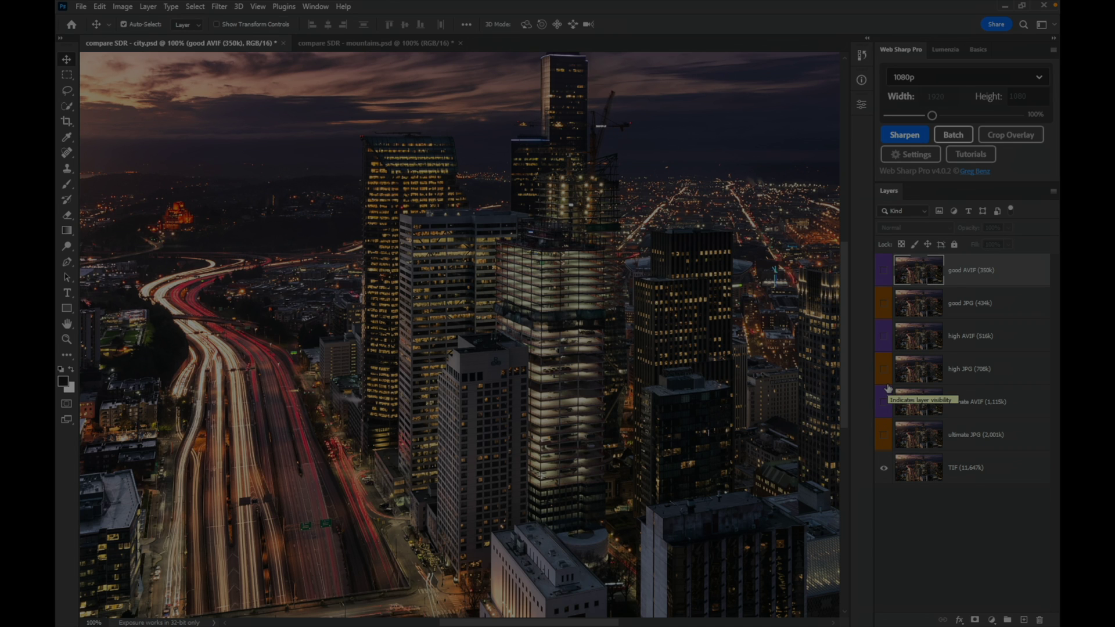
Toggle the good JPG and good AVIF layers to compare them.
{"action": "left_click", "coordinate": [884, 304]}
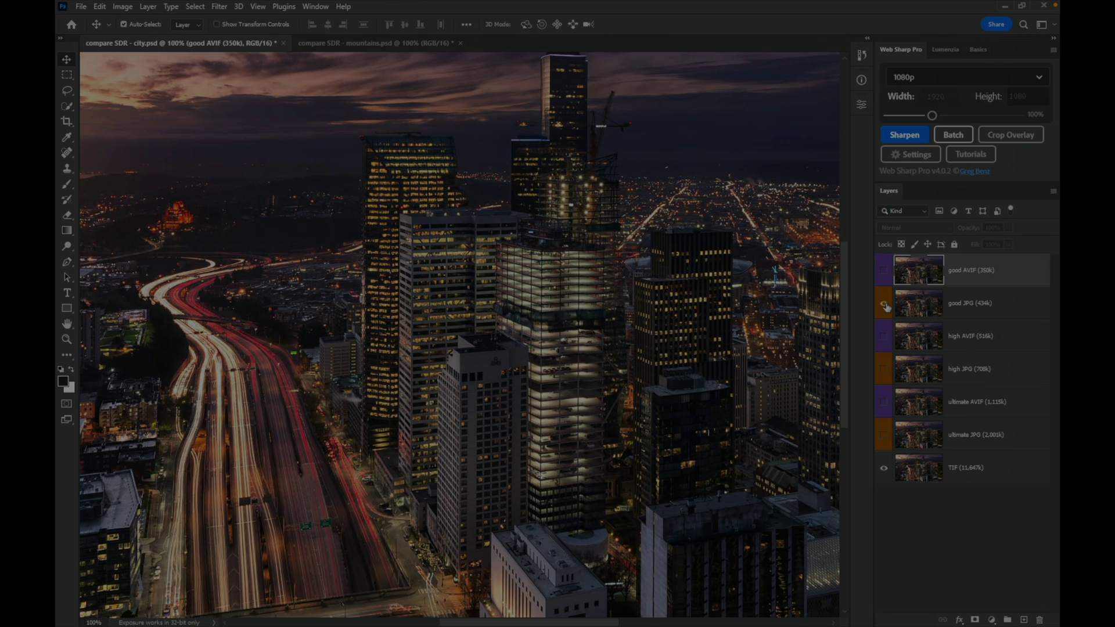
{"action": "left_click", "coordinate": [884, 304]}
{"action": "left_click", "coordinate": [884, 272]}
{"action": "left_click", "coordinate": [884, 271]}
{"action": "left_click", "coordinate": [884, 271]}
{"action": "left_click", "coordinate": [883, 272]}
Zoom the city buildings to 400% and flick the ultimate JPG and ultimate AVIF layers on and off.
{"action": "key", "text": "ctrl+plus"}
{"action": "key", "text": "ctrl+plus"}
{"action": "key", "text": "ctrl+plus"}
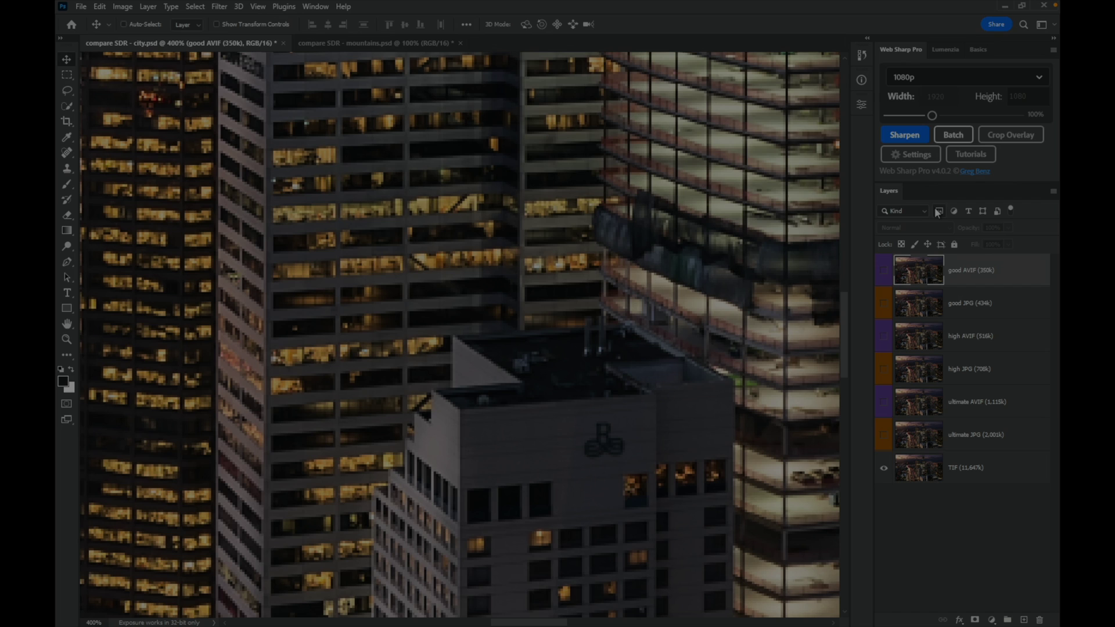
{"action": "key", "text": "ctrl"}
{"action": "left_click", "coordinate": [888, 439]}
{"action": "left_click", "coordinate": [884, 435]}
{"action": "left_click", "coordinate": [884, 436]}
{"action": "left_click", "coordinate": [884, 435]}
{"action": "left_click", "coordinate": [884, 436]}
{"action": "left_click", "coordinate": [886, 437]}
{"action": "left_click", "coordinate": [886, 437]}
{"action": "left_click", "coordinate": [885, 434]}
{"action": "left_click", "coordinate": [885, 435]}
{"action": "left_click", "coordinate": [884, 403]}
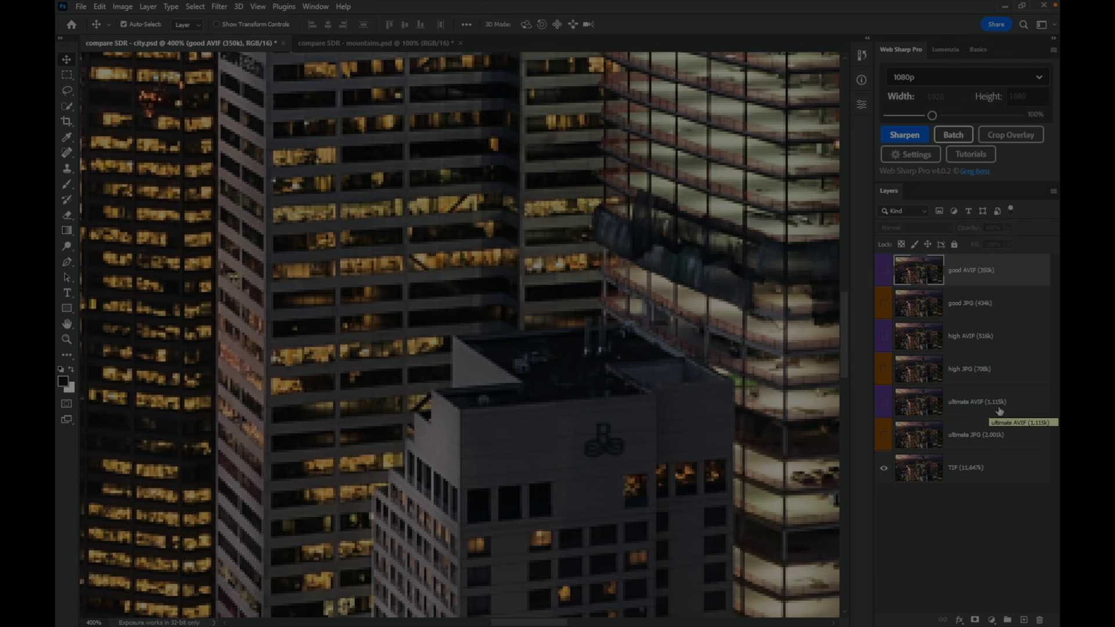
Turn on the high JPG and high AVIF layers and make high AVIF the active layer.
{"action": "left_click", "coordinate": [884, 372]}
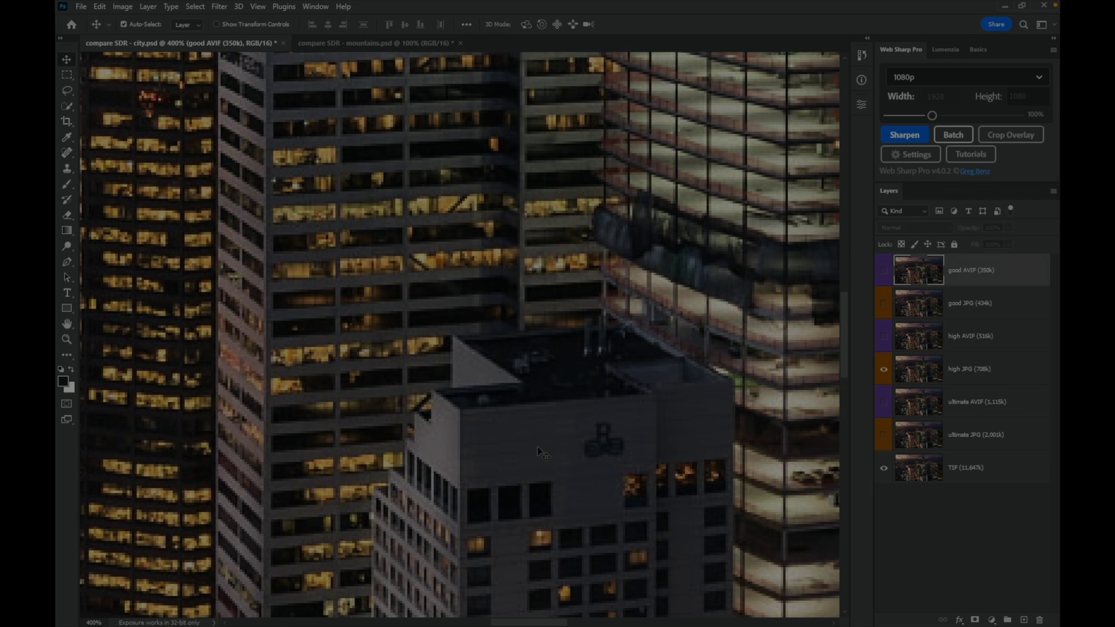
{"action": "left_click", "coordinate": [884, 369]}
{"action": "left_click", "coordinate": [884, 369]}
{"action": "left_click", "coordinate": [884, 337]}
{"action": "left_click", "coordinate": [958, 349]}
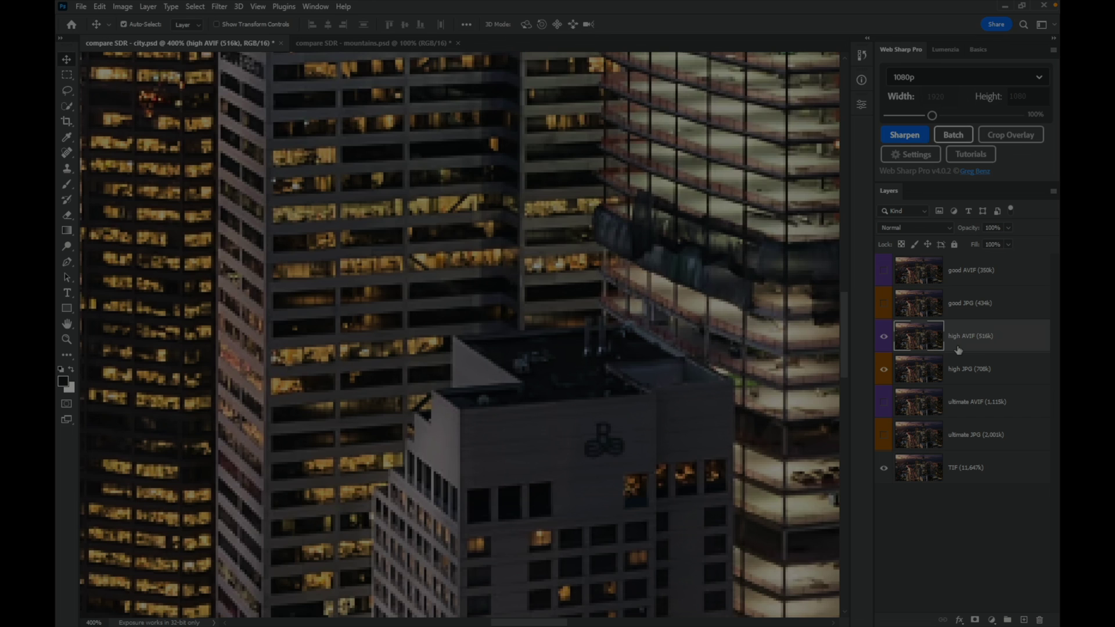
Turn off the high JPG and high AVIF layers in the city comparison.
{"action": "left_click", "coordinate": [884, 370]}
{"action": "left_click", "coordinate": [884, 337]}
Open the compare SDR - mountains.psd document, zoom to 400% and move down to a ridge.
{"action": "left_click", "coordinate": [357, 43]}
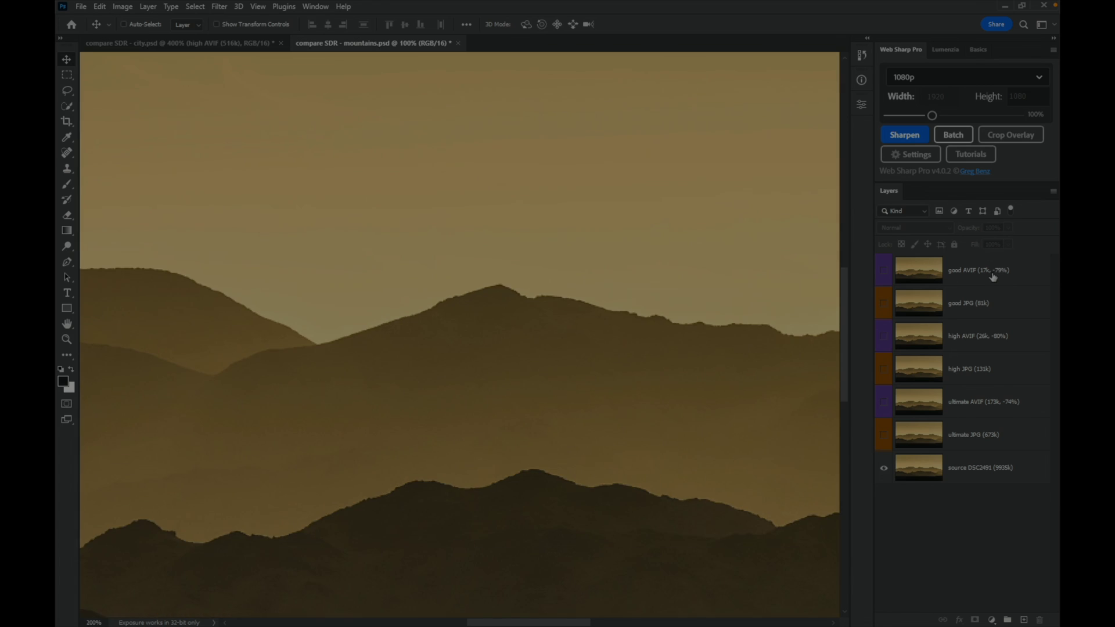
{"action": "key", "text": "ctrl+plus"}
{"action": "key", "text": "ctrl+plus"}
{"action": "key", "text": "ctrl+plus"}
{"action": "key", "text": "ctrl+plus"}
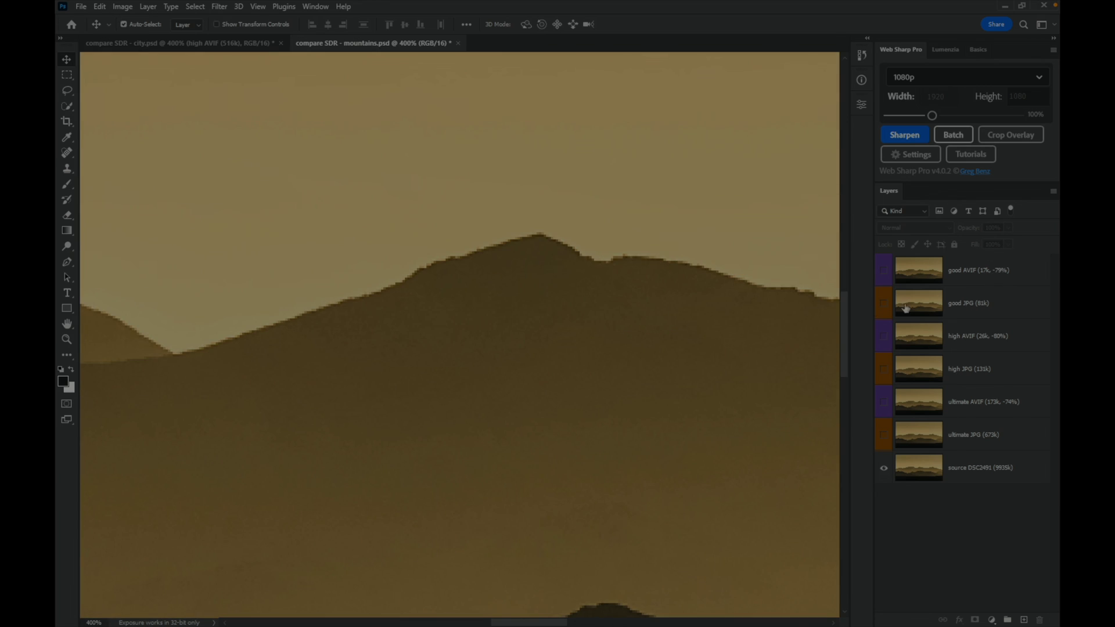
{"action": "left_click_drag", "start_coordinate": [845, 327], "coordinate": [847, 357]}
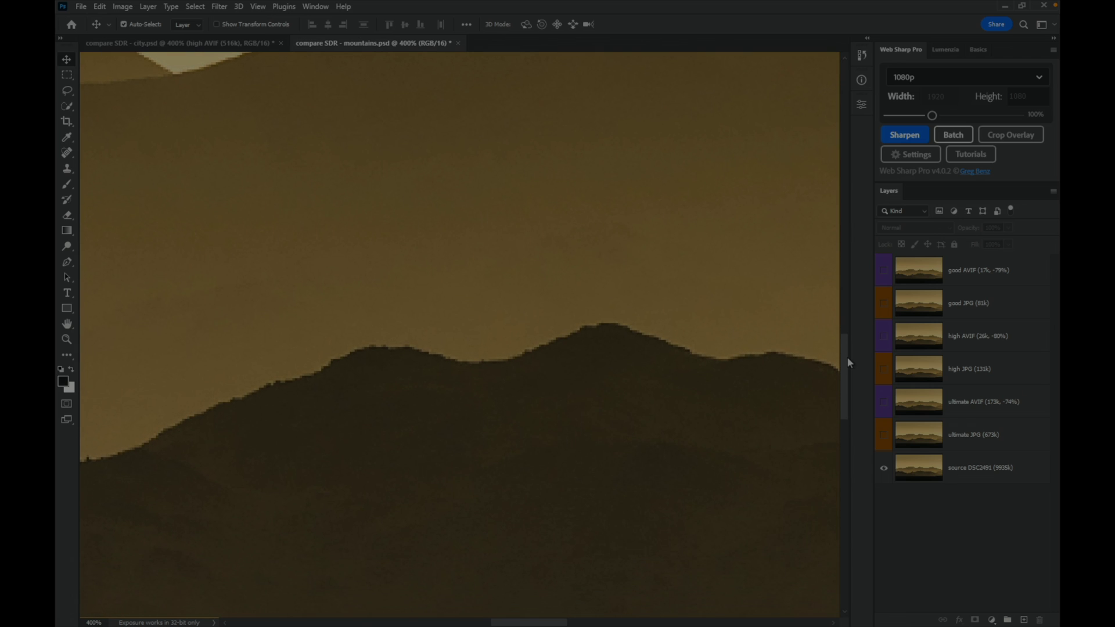
Flick the ultimate JPG layer on and off, then show the high JPG layer.
{"action": "left_click", "coordinate": [885, 437]}
{"action": "left_click", "coordinate": [884, 436]}
{"action": "left_click", "coordinate": [884, 436]}
{"action": "left_click", "coordinate": [885, 437]}
{"action": "left_click", "coordinate": [884, 370]}
Compare the mountains' high JPG layer against the high AVIF layer.
{"action": "left_click", "coordinate": [883, 372]}
{"action": "left_click", "coordinate": [883, 373]}
{"action": "left_click", "coordinate": [884, 337]}
{"action": "left_click", "coordinate": [884, 337]}
Hide high JPG and high AVIF, then check the good AVIF layer and hide it.
{"action": "left_click", "coordinate": [884, 369]}
{"action": "left_click", "coordinate": [884, 336]}
{"action": "left_click", "coordinate": [883, 272]}
{"action": "left_click", "coordinate": [886, 279]}
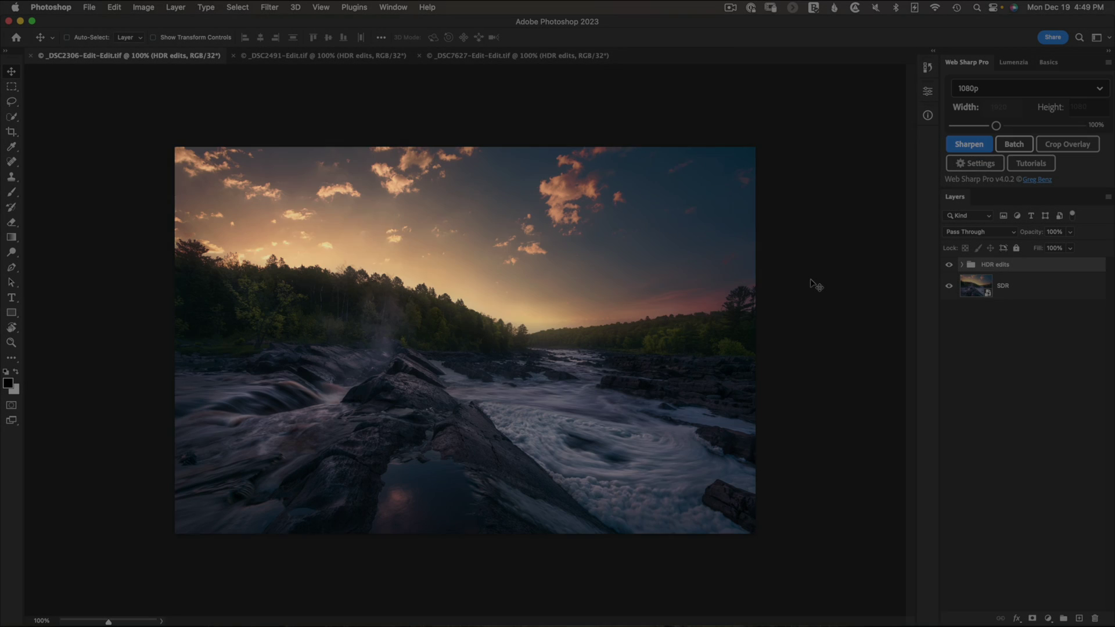
Set the Web Sharp Pro export format to TIF and confirm the settings.
{"action": "left_click", "coordinate": [958, 163]}
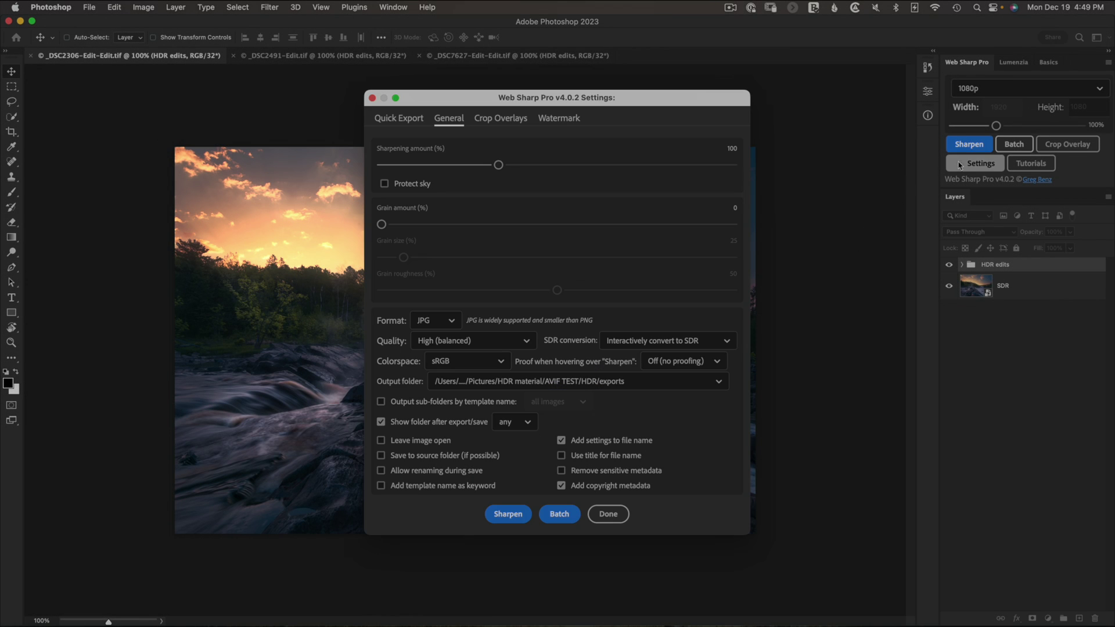
{"action": "left_click", "coordinate": [436, 322]}
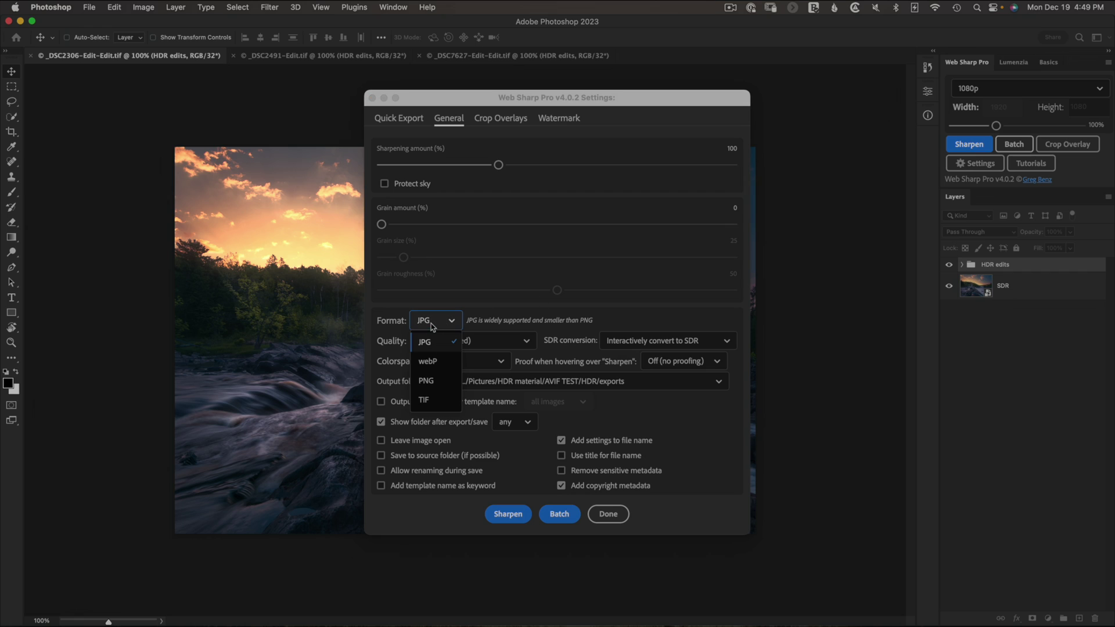
{"action": "left_click", "coordinate": [436, 405]}
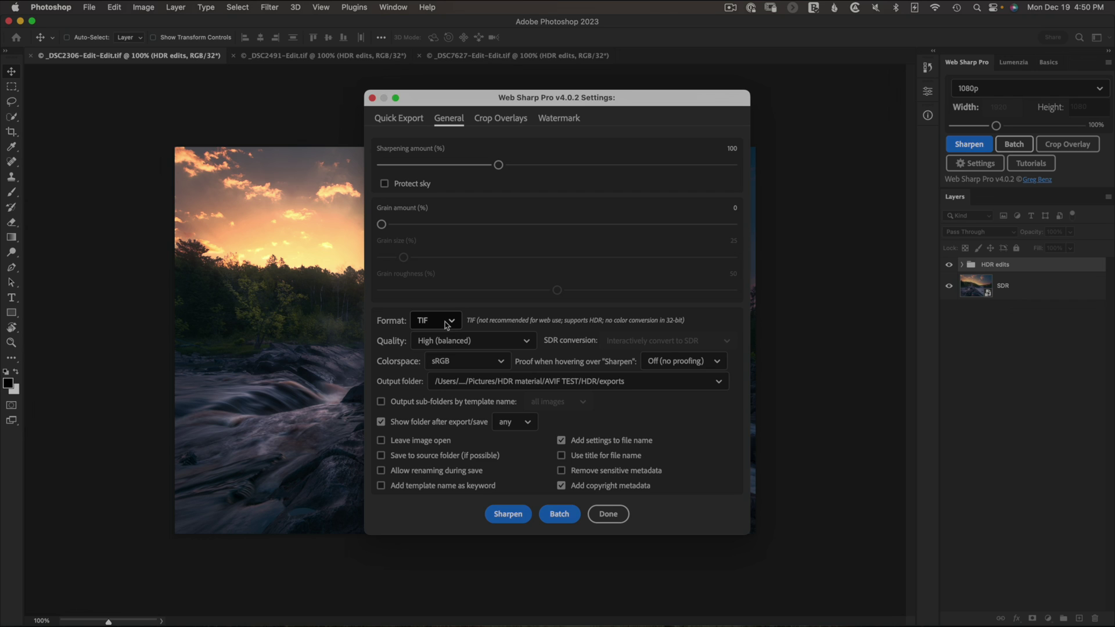
{"action": "left_click", "coordinate": [609, 514]}
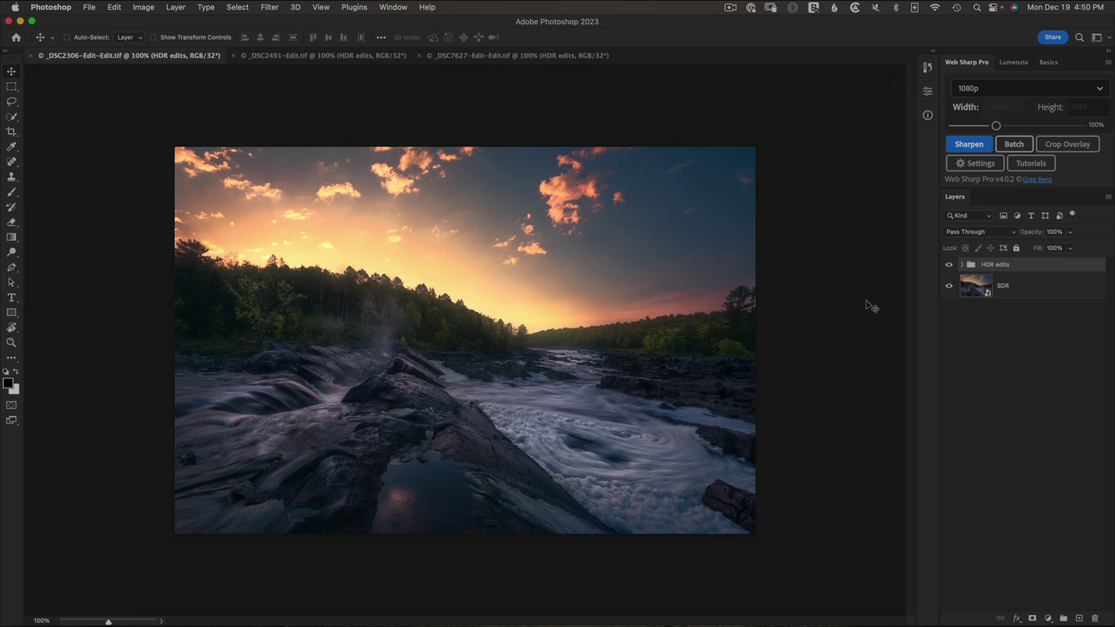
{"action": "left_click", "coordinate": [949, 265]}
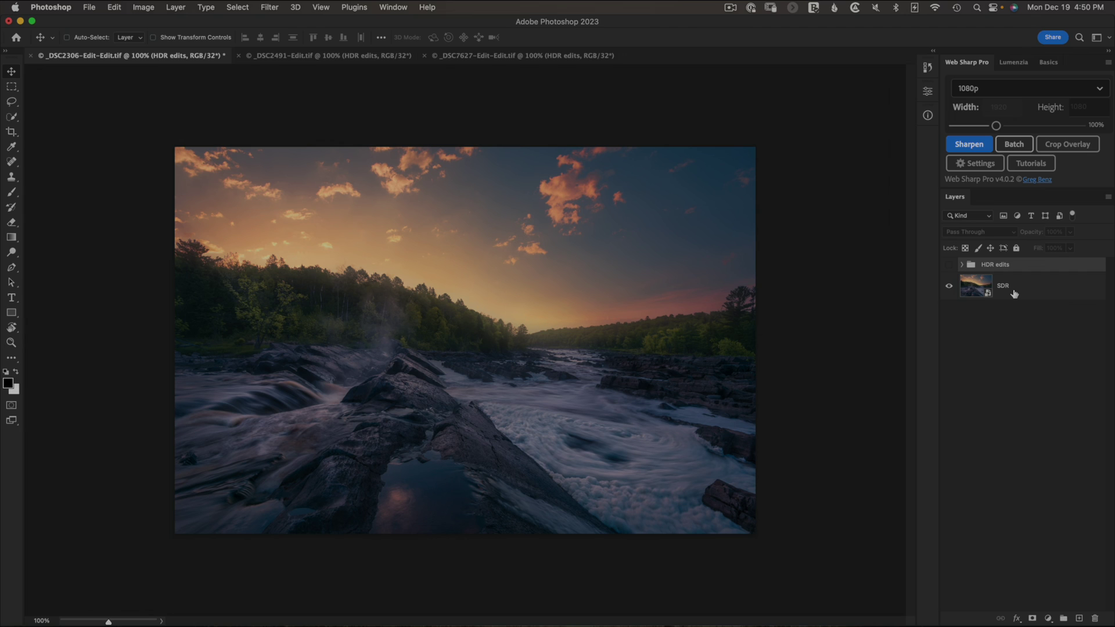
{"action": "left_click", "coordinate": [949, 265]}
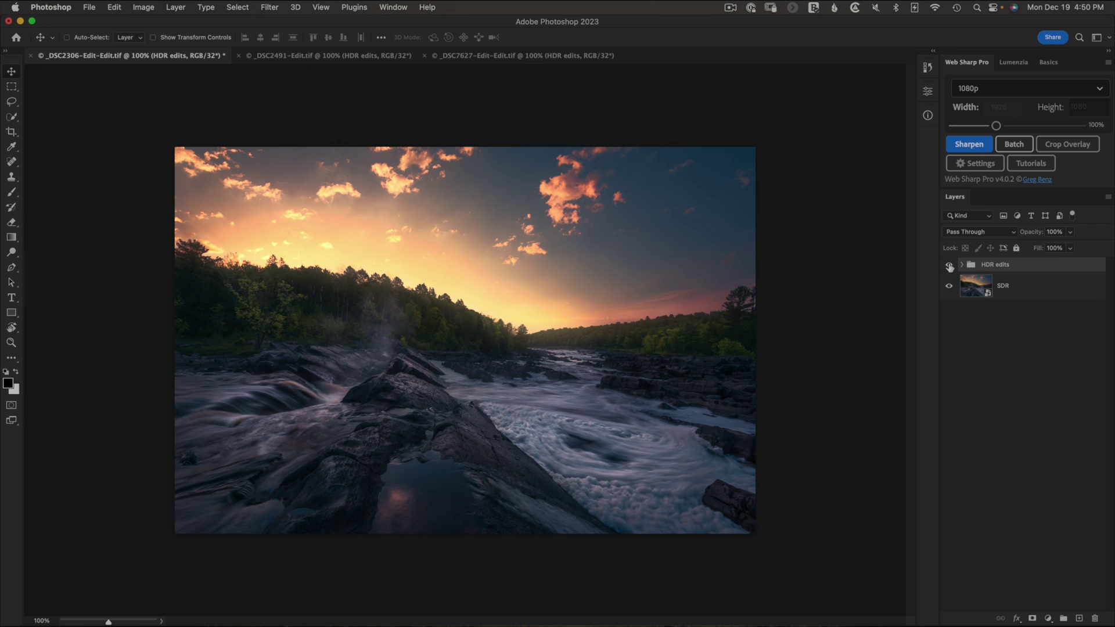
{"action": "left_click", "coordinate": [949, 265]}
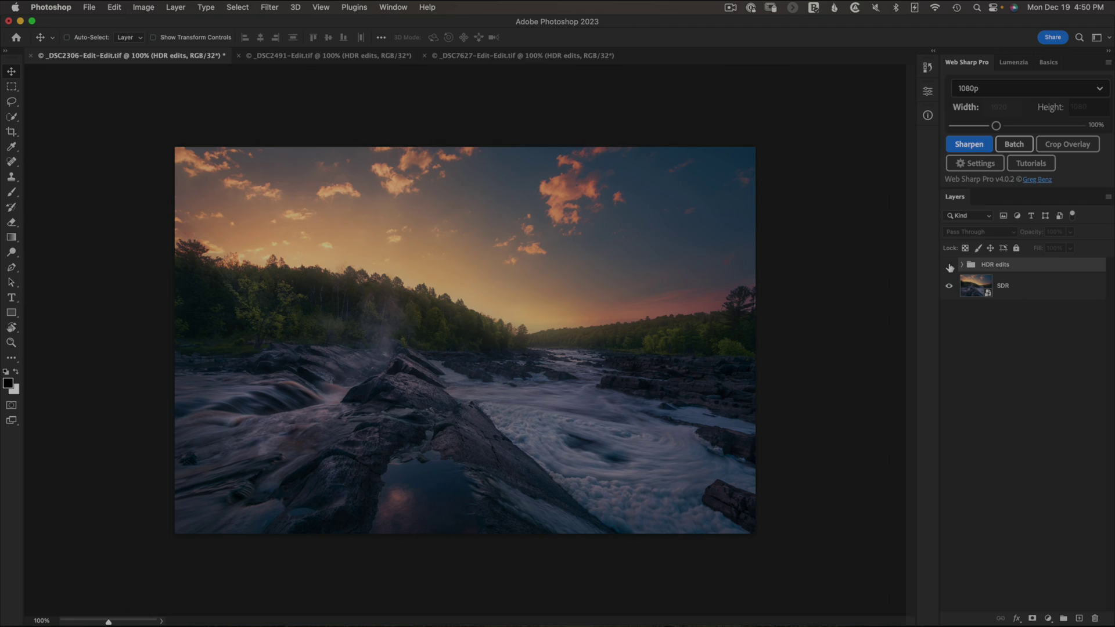
{"action": "left_click", "coordinate": [949, 265]}
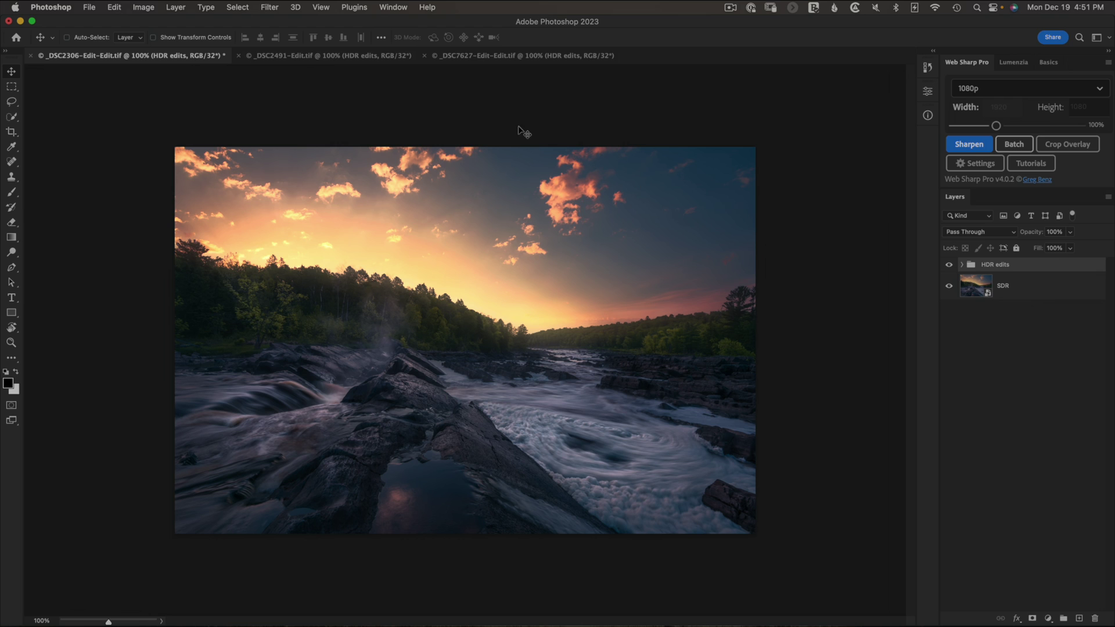
Review the mountain and conservatory images, then open Web Sharp Pro settings for the river sunset image.
{"action": "left_click", "coordinate": [366, 56]}
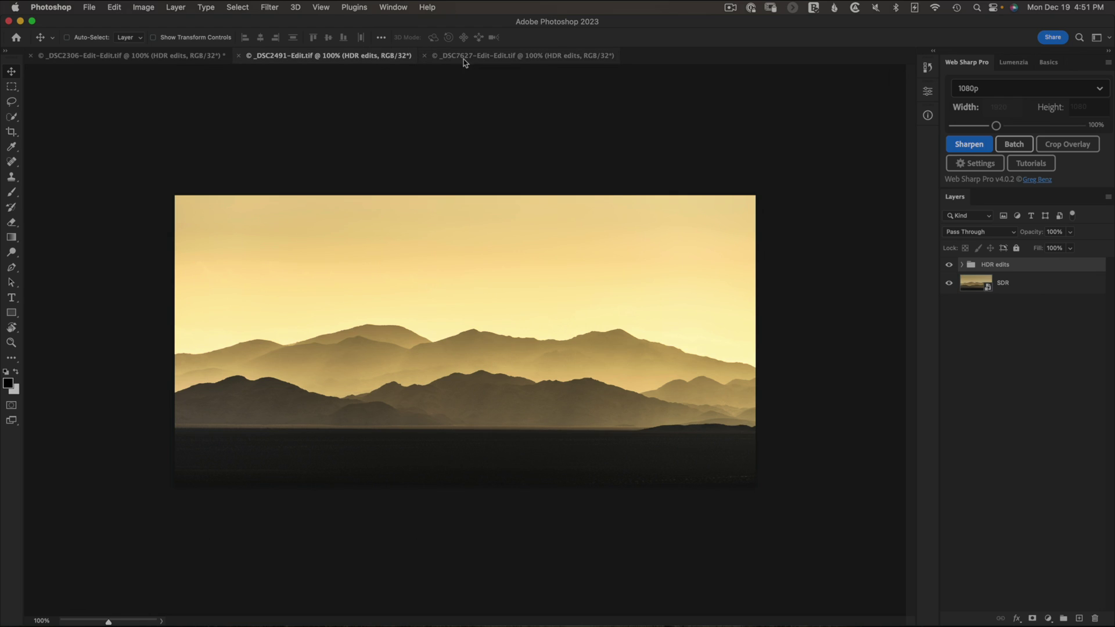
{"action": "left_click", "coordinate": [475, 58]}
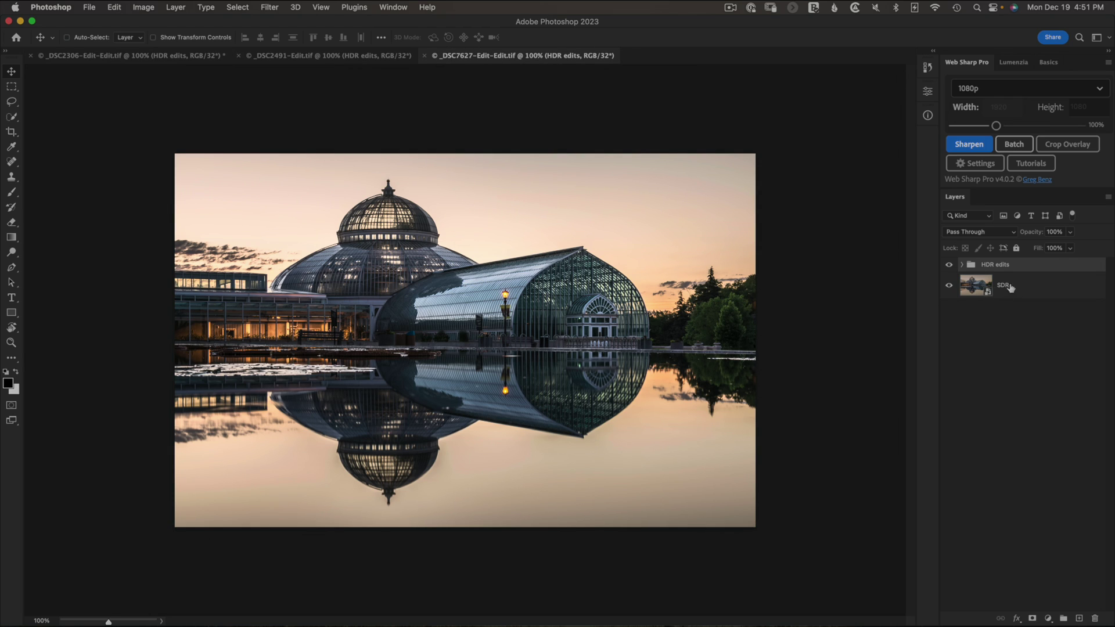
{"action": "left_click", "coordinate": [133, 55]}
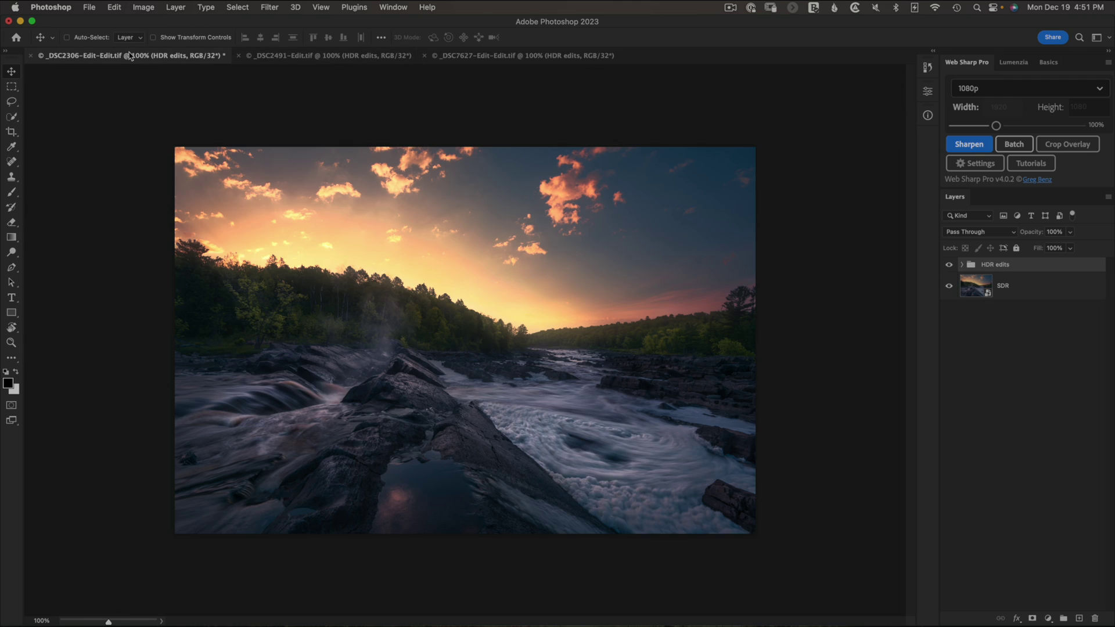
{"action": "left_click", "coordinate": [961, 163]}
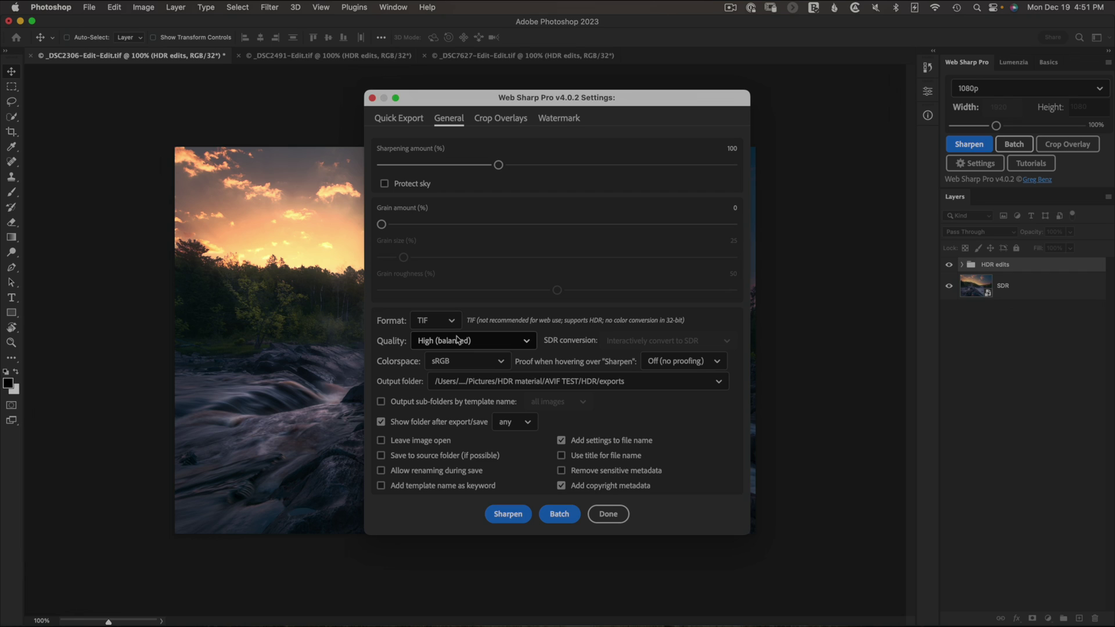
Batch-export the three open images, close them without saving, and select both _DSC7627 exports in Finder.
{"action": "left_click", "coordinate": [559, 514]}
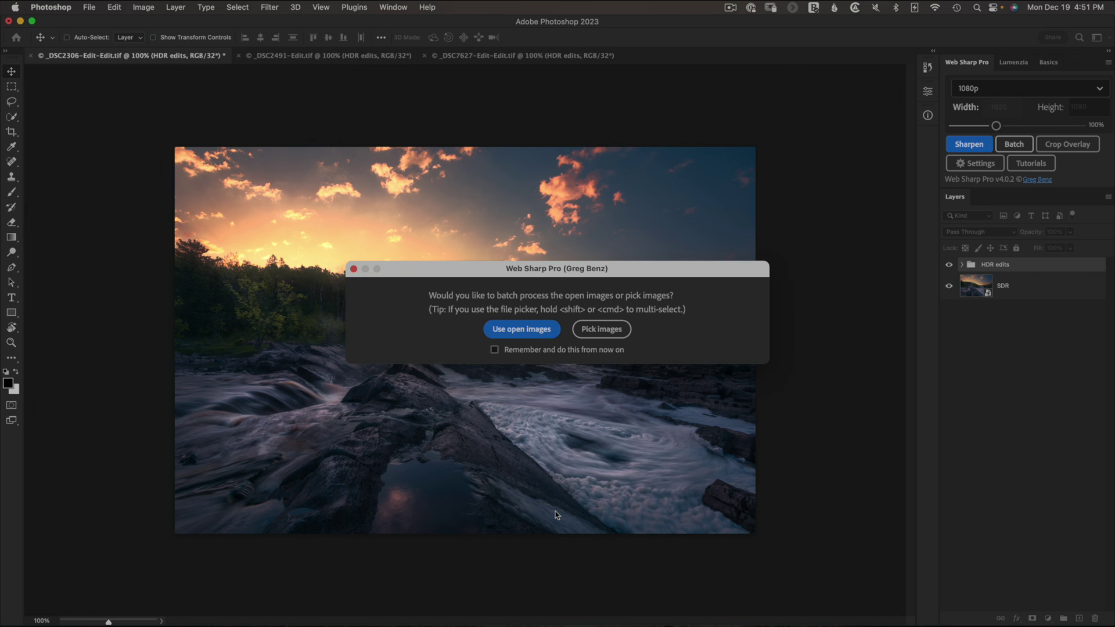
{"action": "left_click", "coordinate": [514, 329]}
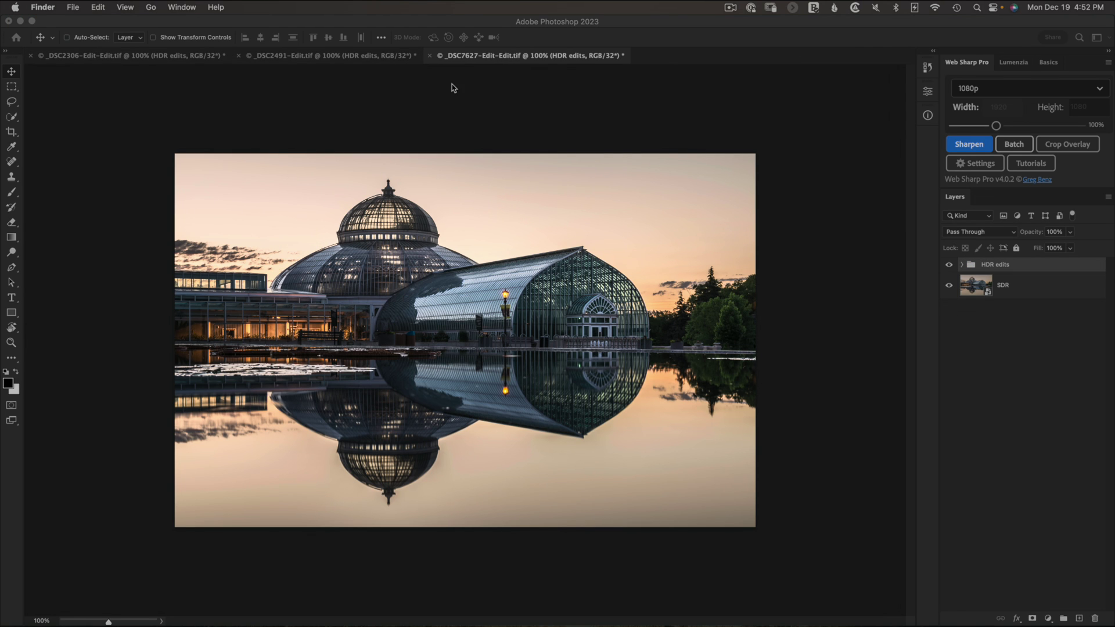
{"action": "left_click", "coordinate": [429, 55]}
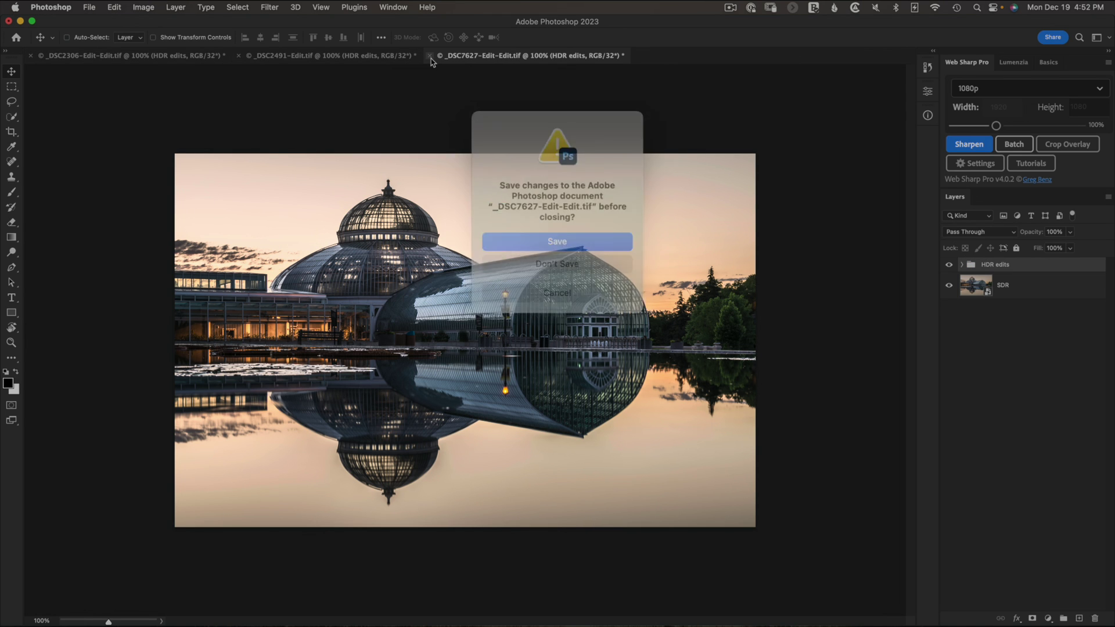
{"action": "key", "text": "super+d"}
{"action": "left_click", "coordinate": [238, 55]}
{"action": "key", "text": "super+d"}
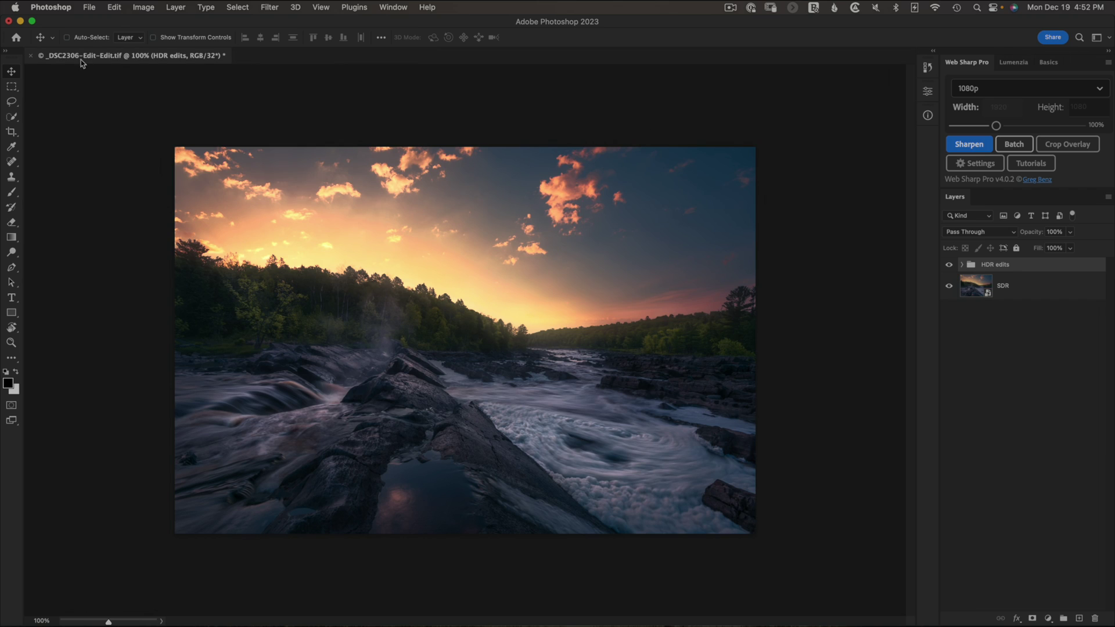
{"action": "left_click", "coordinate": [30, 55]}
{"action": "key", "text": "super+Tab"}
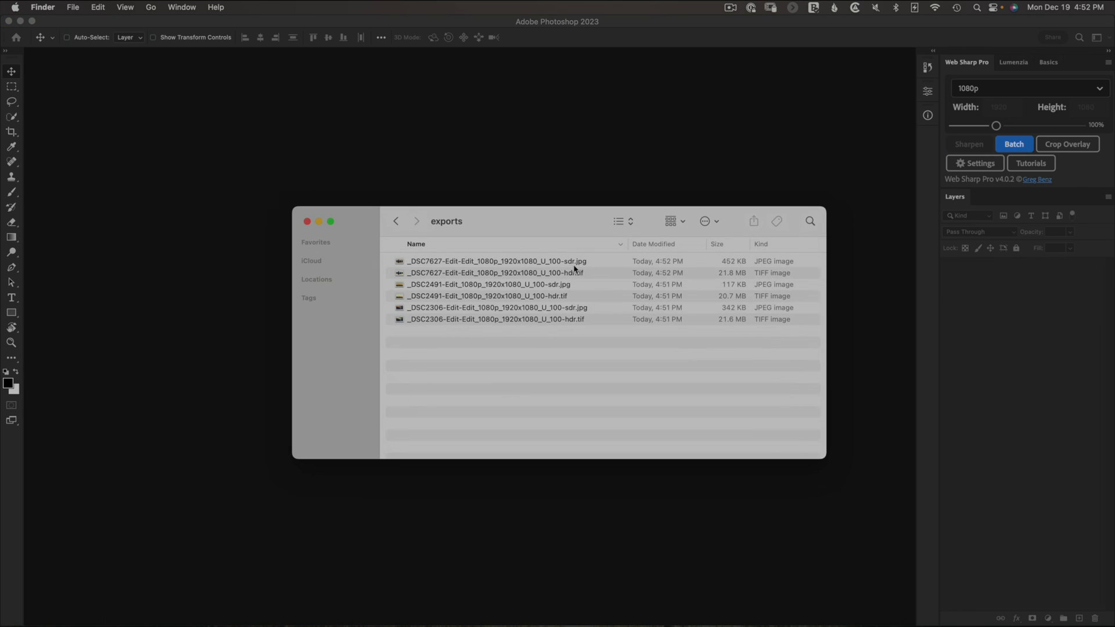
{"action": "left_click", "coordinate": [538, 264]}
{"action": "left_click", "coordinate": [523, 274], "text": "shift"}
Open both _DSC7627 exports, compare the sdr JPEG, then close it to keep the hdr TIFF.
{"action": "left_click_drag", "start_coordinate": [523, 275], "coordinate": [398, 149]}
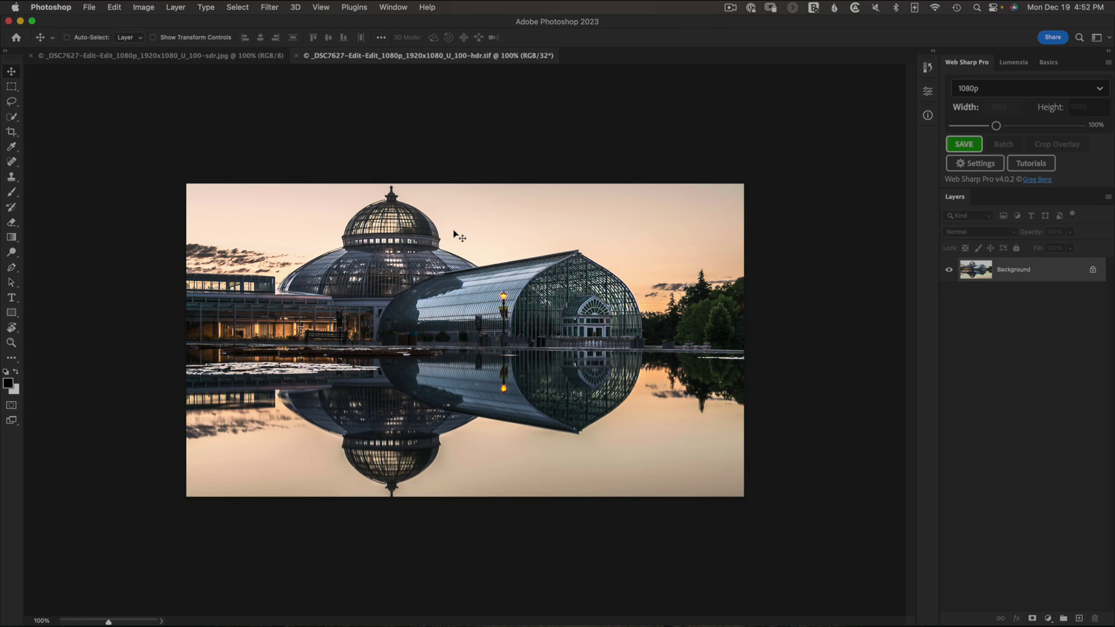
{"action": "left_click", "coordinate": [182, 56]}
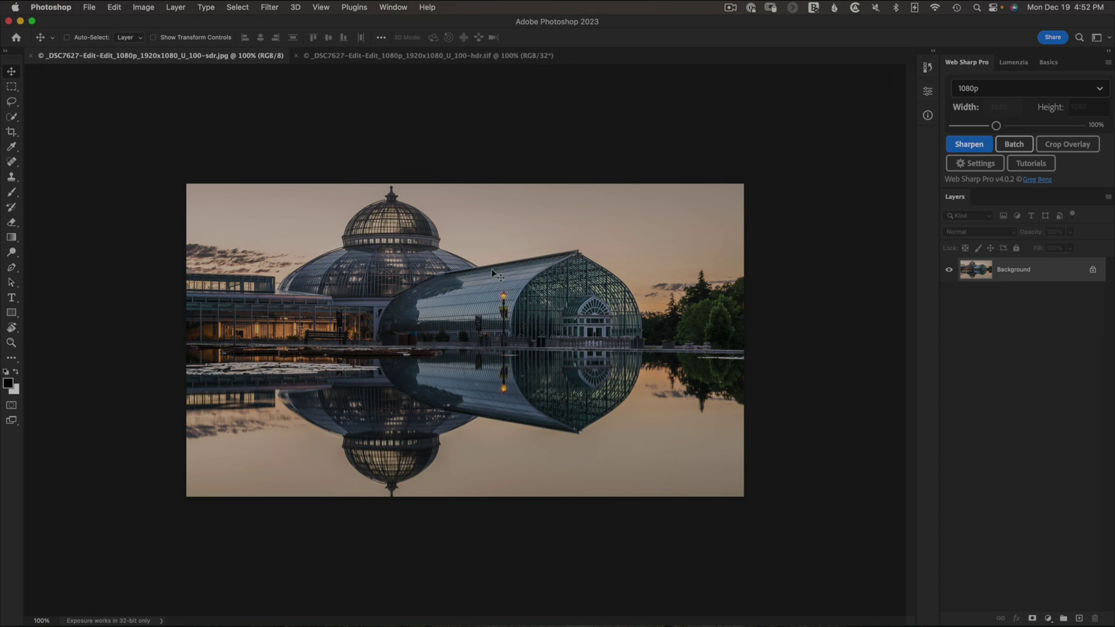
{"action": "left_click", "coordinate": [30, 56]}
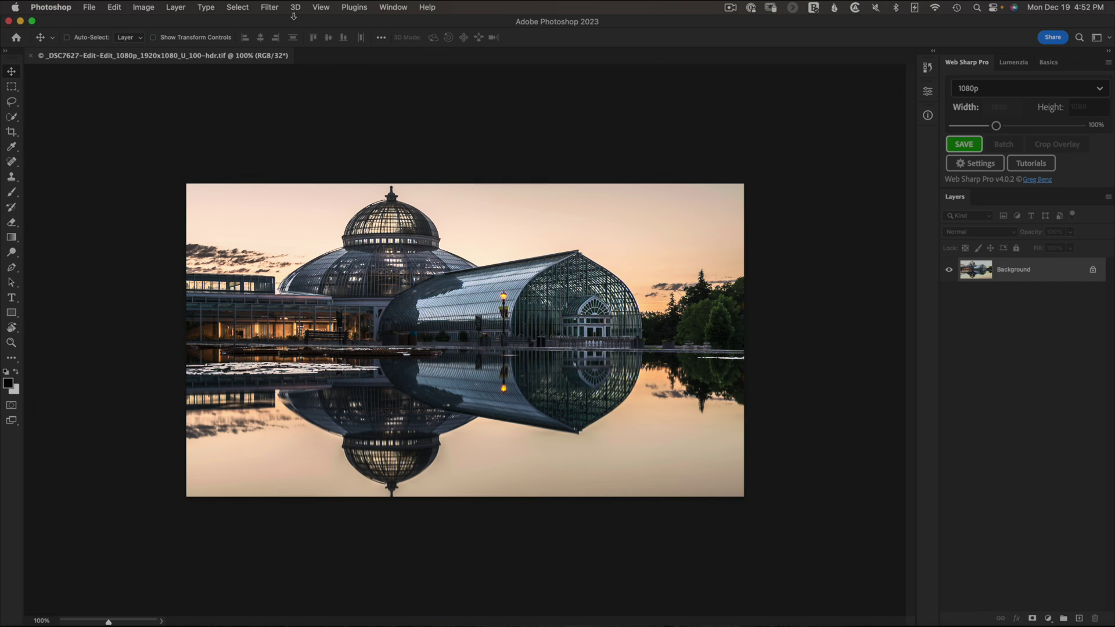
Preview the hdr TIFF in the Camera Raw Filter without applying changes, then close the document.
{"action": "left_click", "coordinate": [270, 6]}
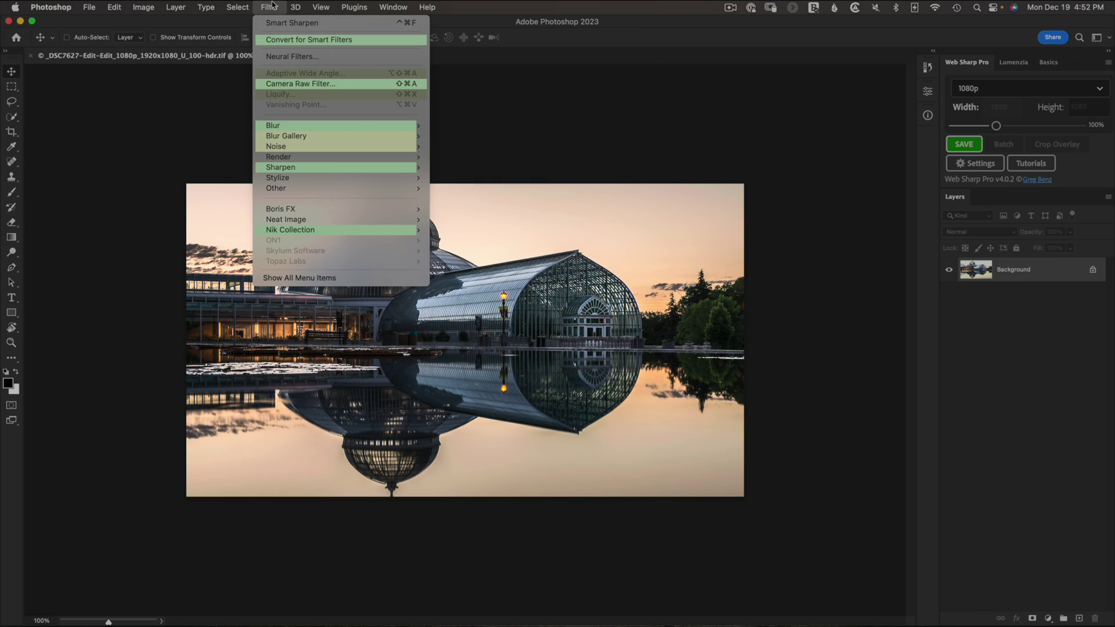
{"action": "left_click", "coordinate": [289, 83]}
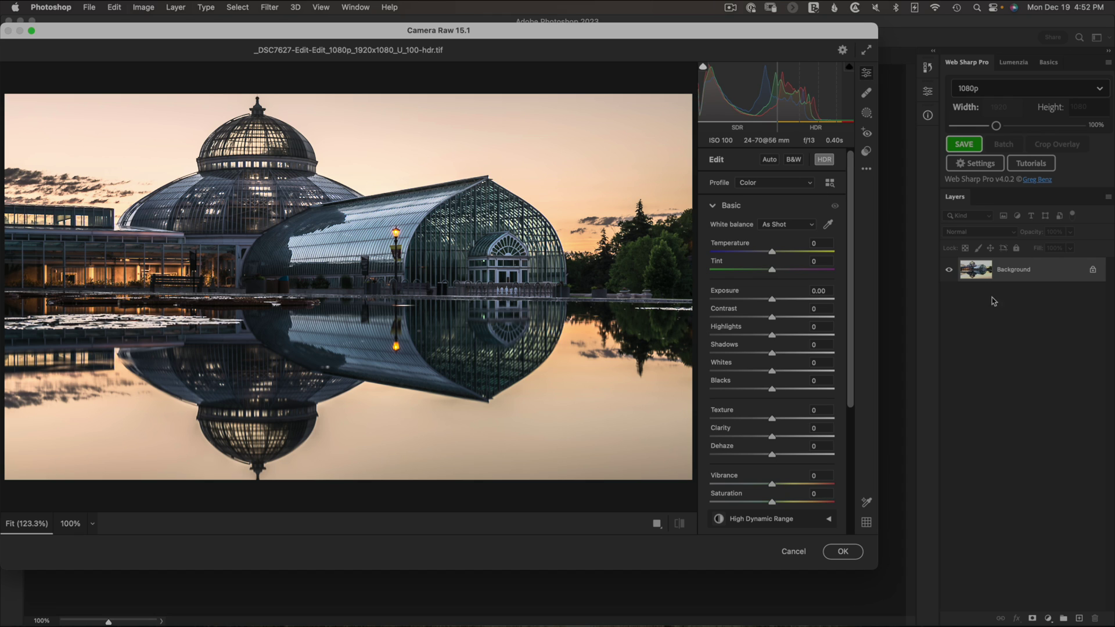
{"action": "left_click", "coordinate": [798, 549]}
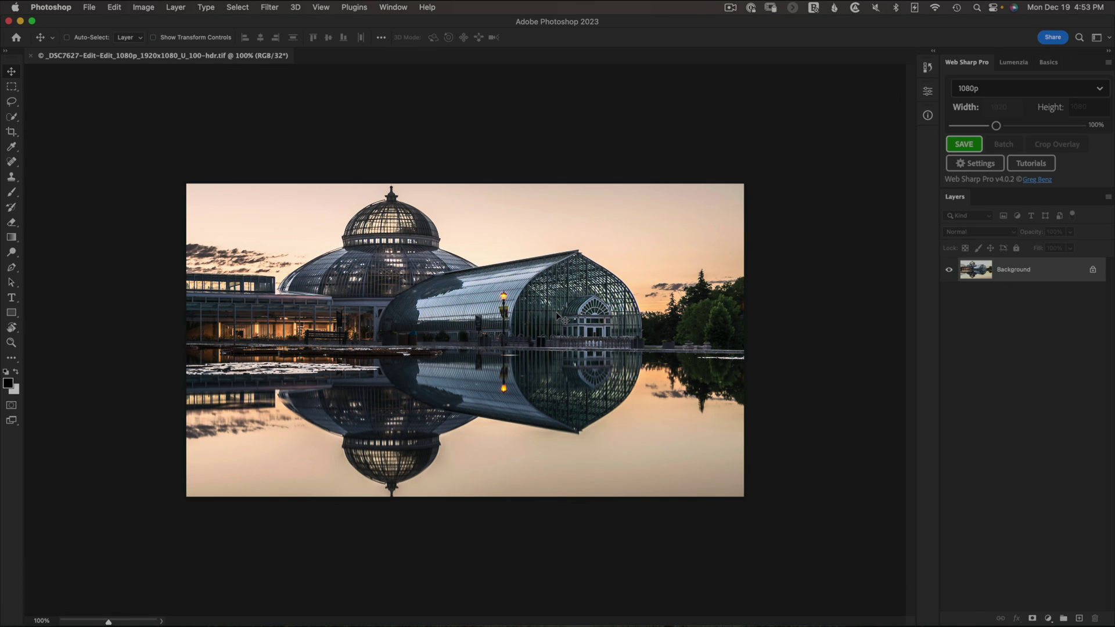
{"action": "left_click", "coordinate": [30, 55]}
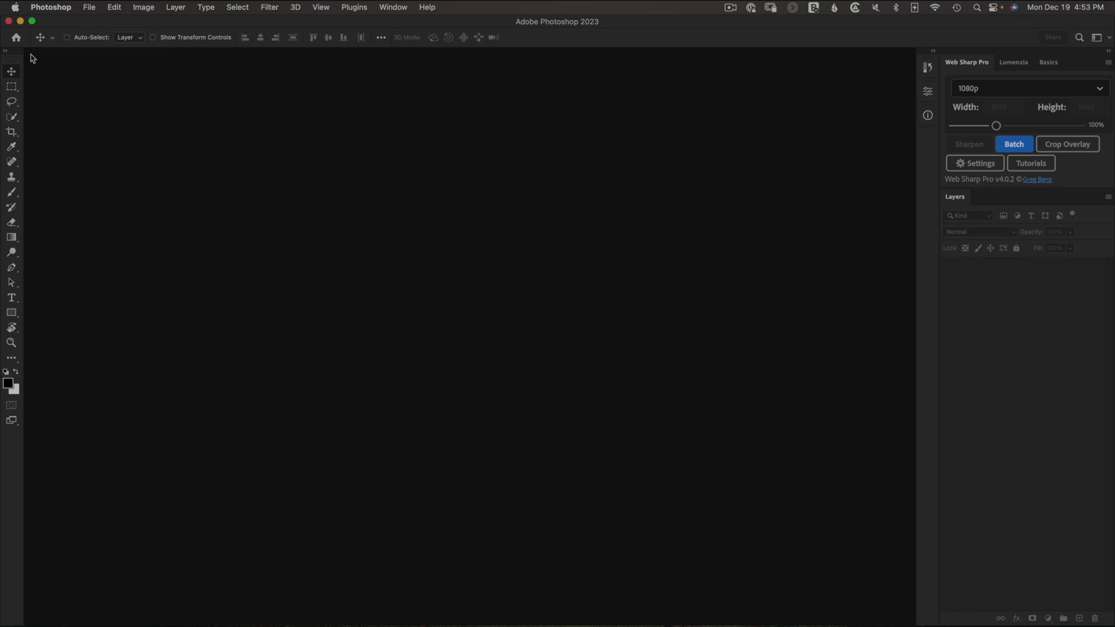
Under File Handling preferences, make Camera Raw automatically open all supported TIFFs.
{"action": "left_click", "coordinate": [53, 8]}
{"action": "mouse_move", "coordinate": [64, 51]}
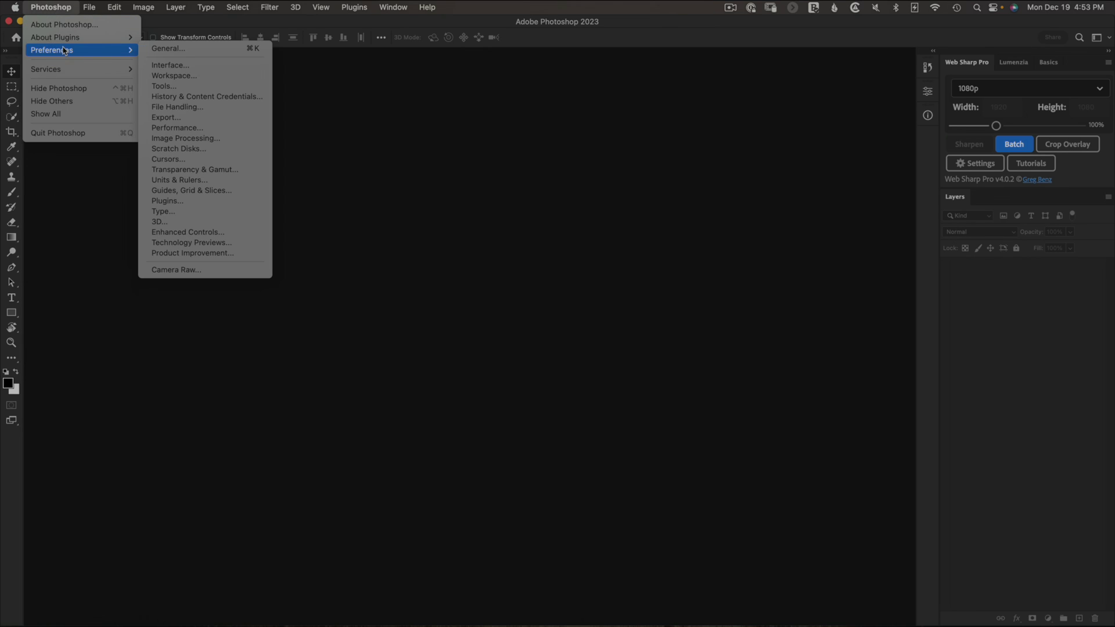
{"action": "left_click", "coordinate": [177, 107]}
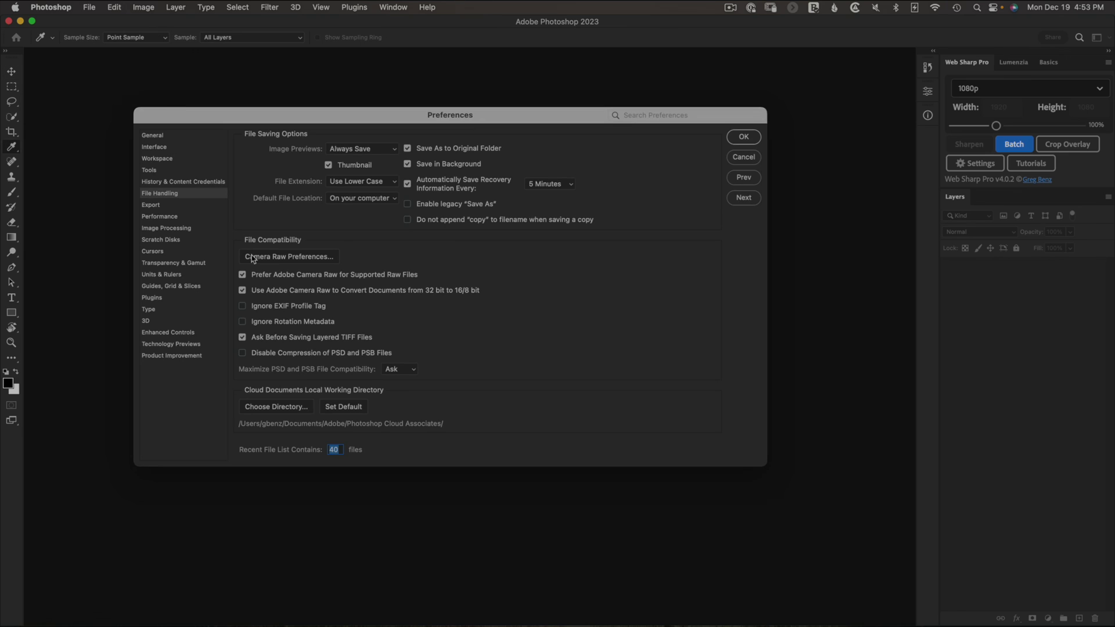
{"action": "left_click", "coordinate": [269, 258]}
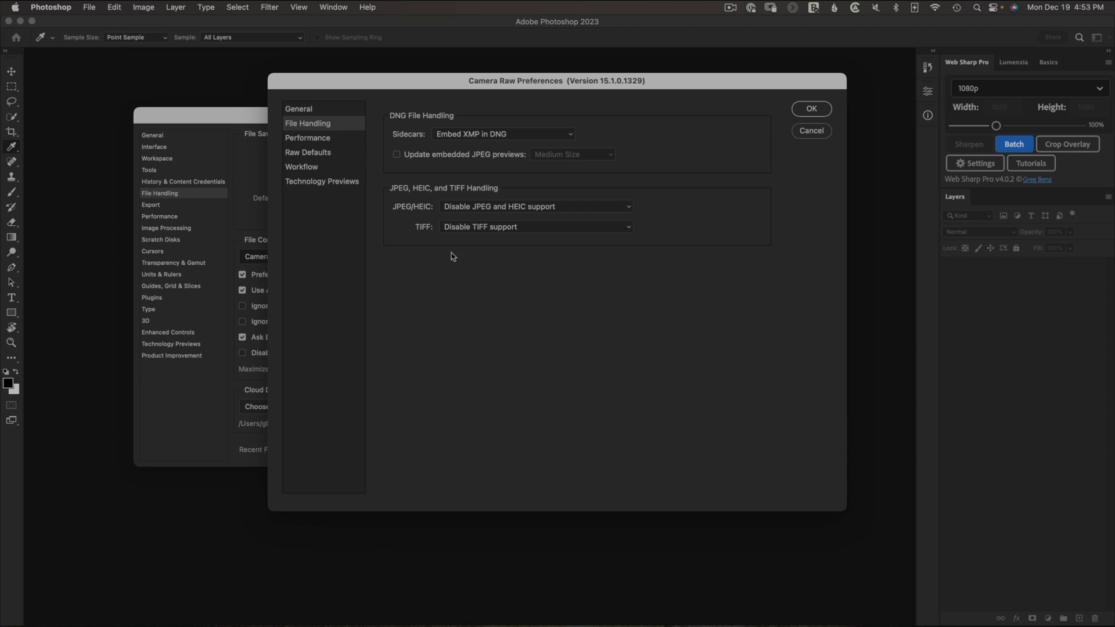
{"action": "left_click", "coordinate": [469, 228]}
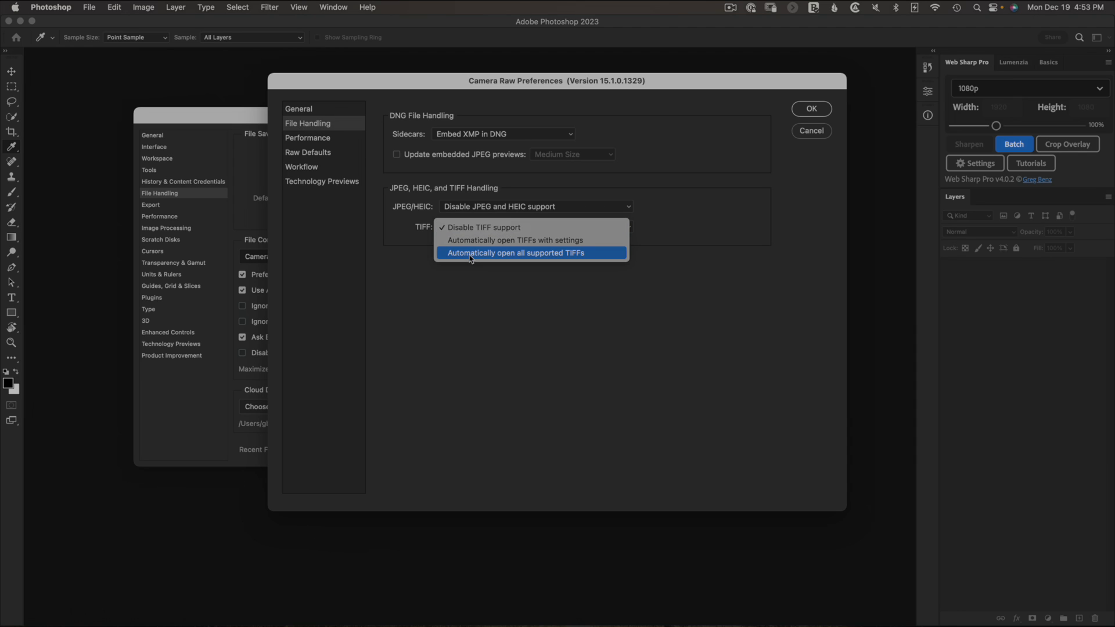
{"action": "left_click", "coordinate": [538, 255]}
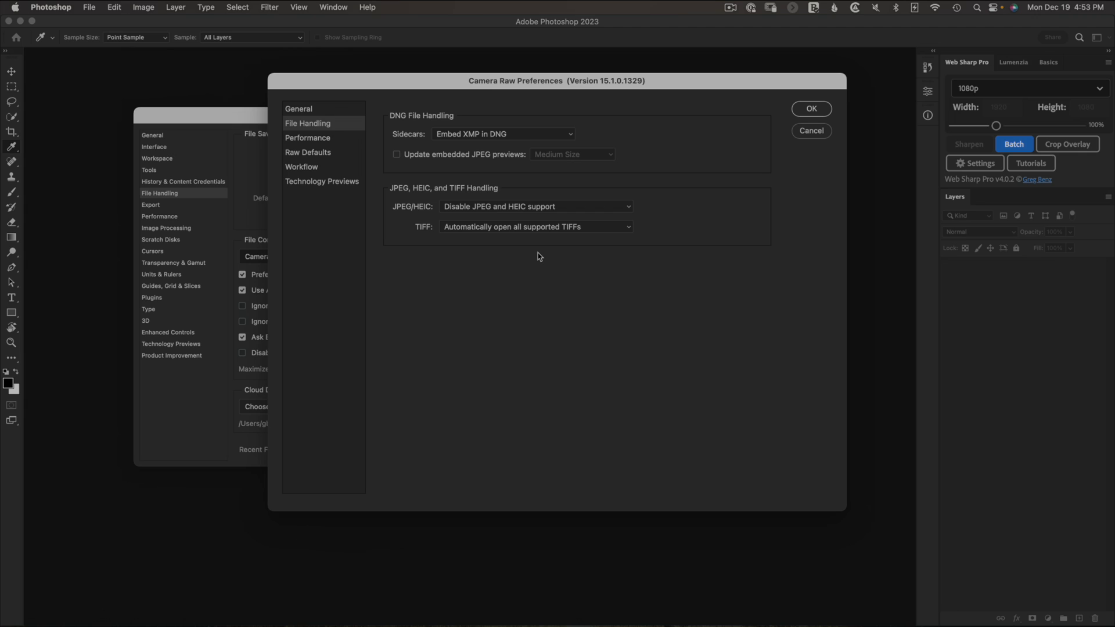
Enable Camera Raw's HDR Output technology preview and confirm both preference dialogs.
{"action": "left_click", "coordinate": [334, 184]}
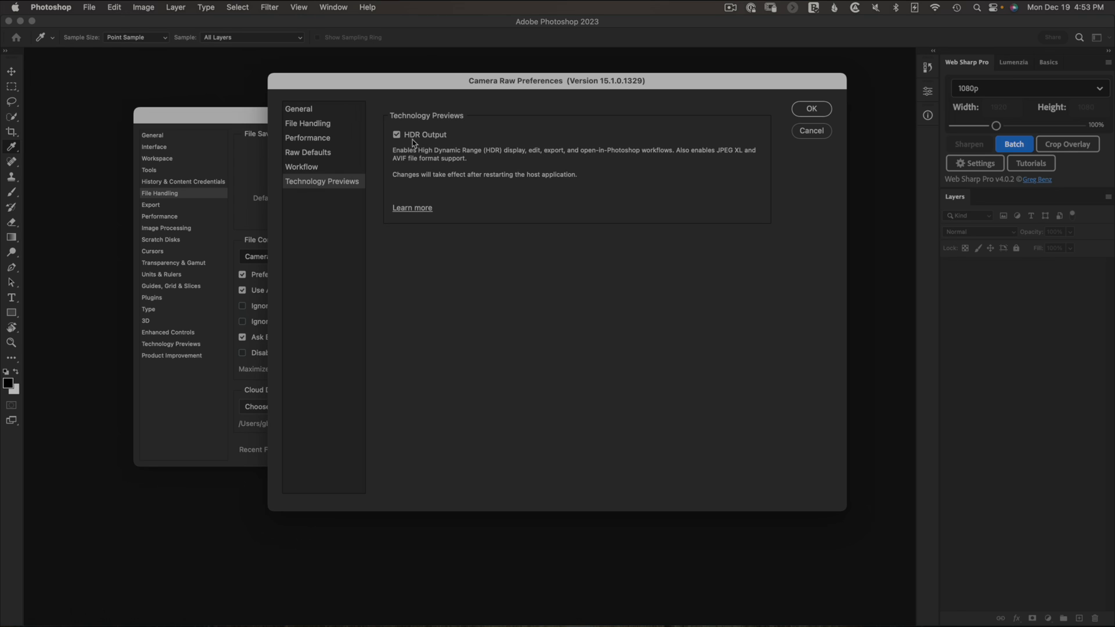
{"action": "left_click", "coordinate": [811, 109]}
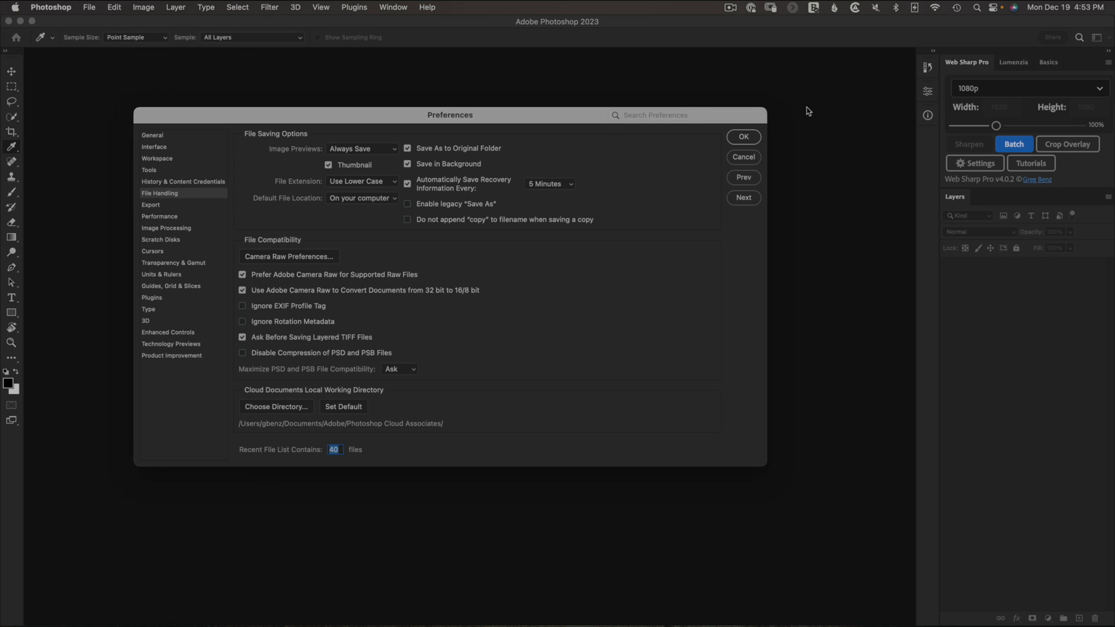
{"action": "left_click", "coordinate": [742, 139]}
Select the _DSC7627, _DSC2491 and _DSC2306 hdr TIFFs in Finder and drag them into Photoshop.
{"action": "key", "text": "super+Tab"}
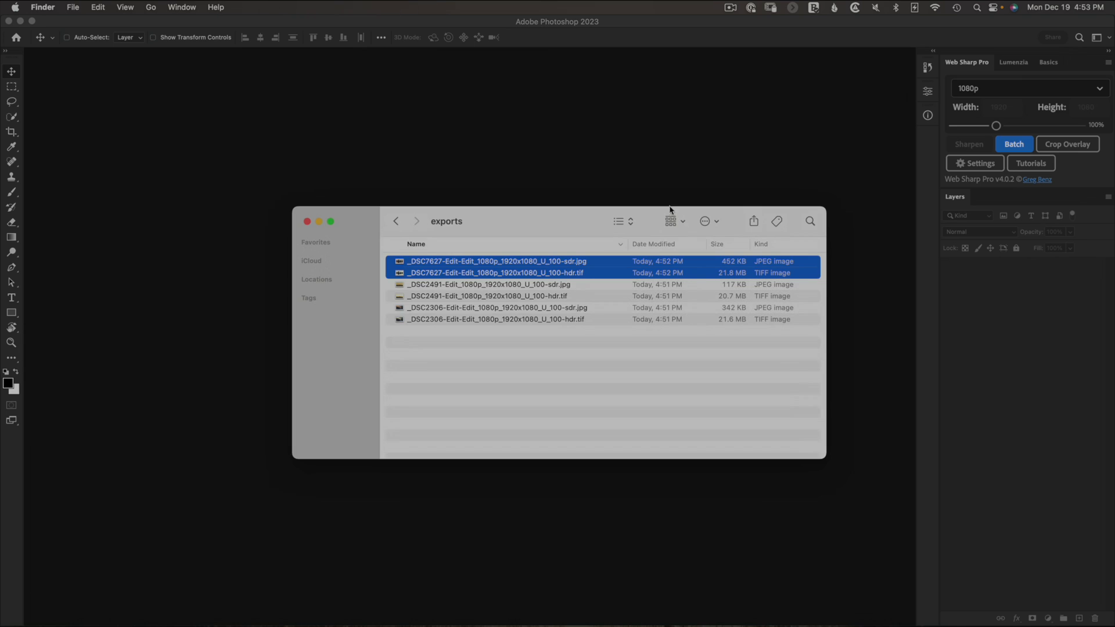
{"action": "left_click", "coordinate": [561, 320]}
{"action": "left_click", "coordinate": [579, 273]}
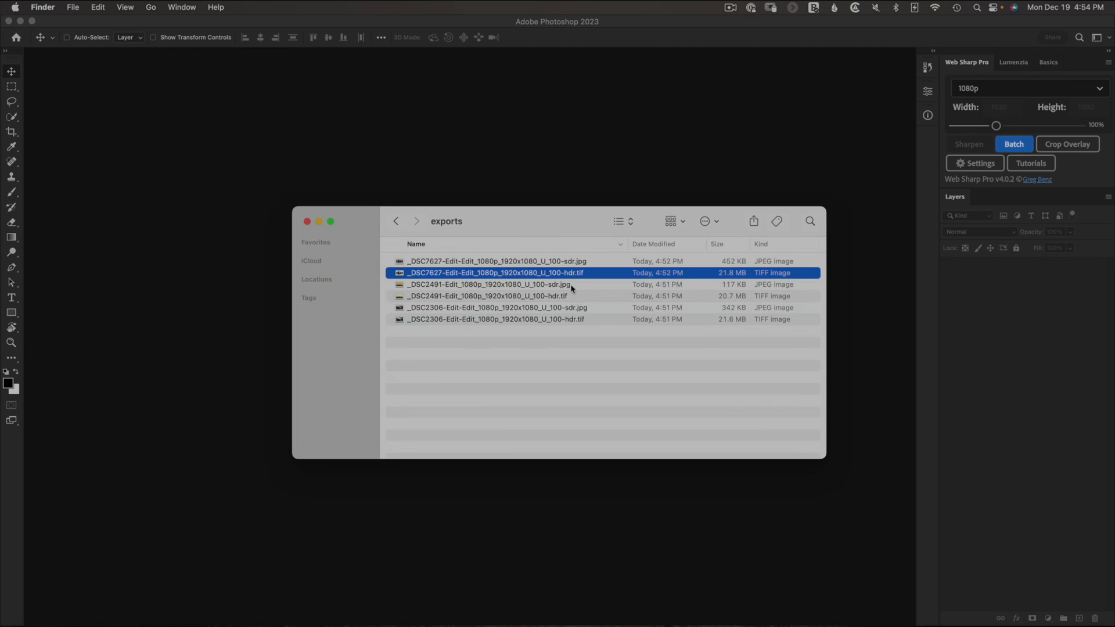
{"action": "left_click", "coordinate": [561, 296], "text": "super"}
{"action": "left_click", "coordinate": [570, 319], "text": "super"}
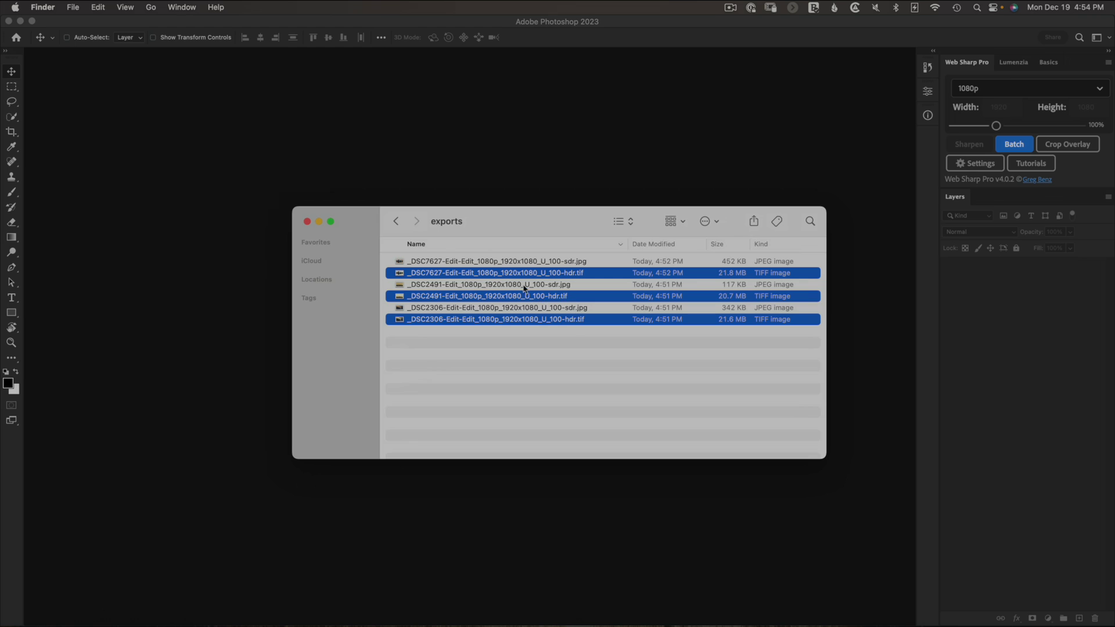
{"action": "left_click_drag", "start_coordinate": [529, 293], "coordinate": [447, 176]}
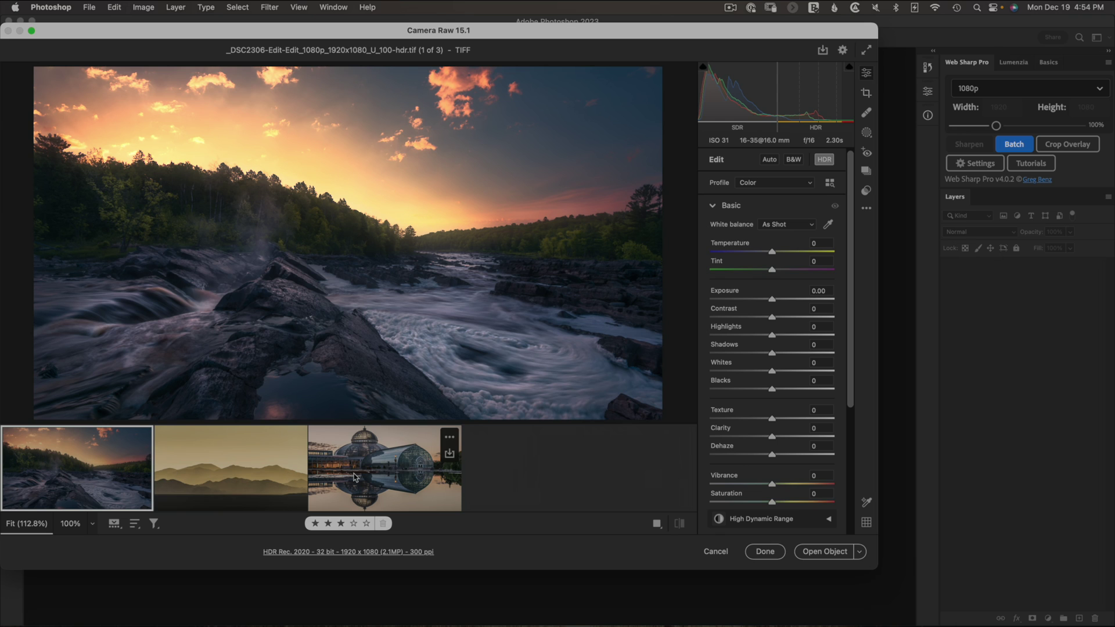
Select all three filmstrip images with Cmd+A and open Camera Raw's Save Options.
{"action": "key", "text": "super+a"}
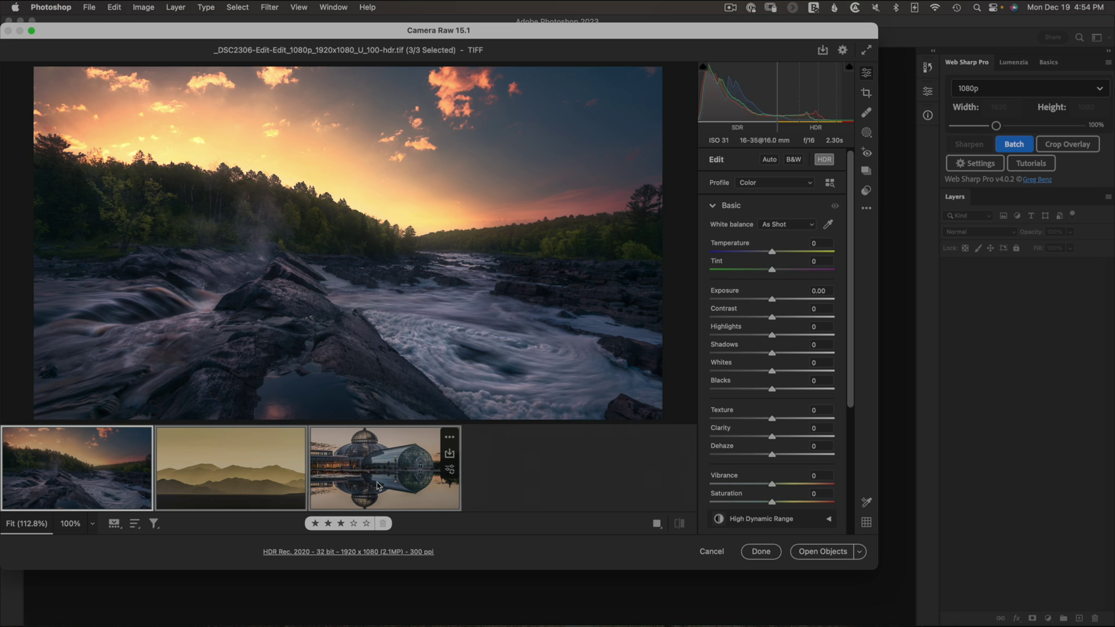
{"action": "left_click", "coordinate": [821, 52]}
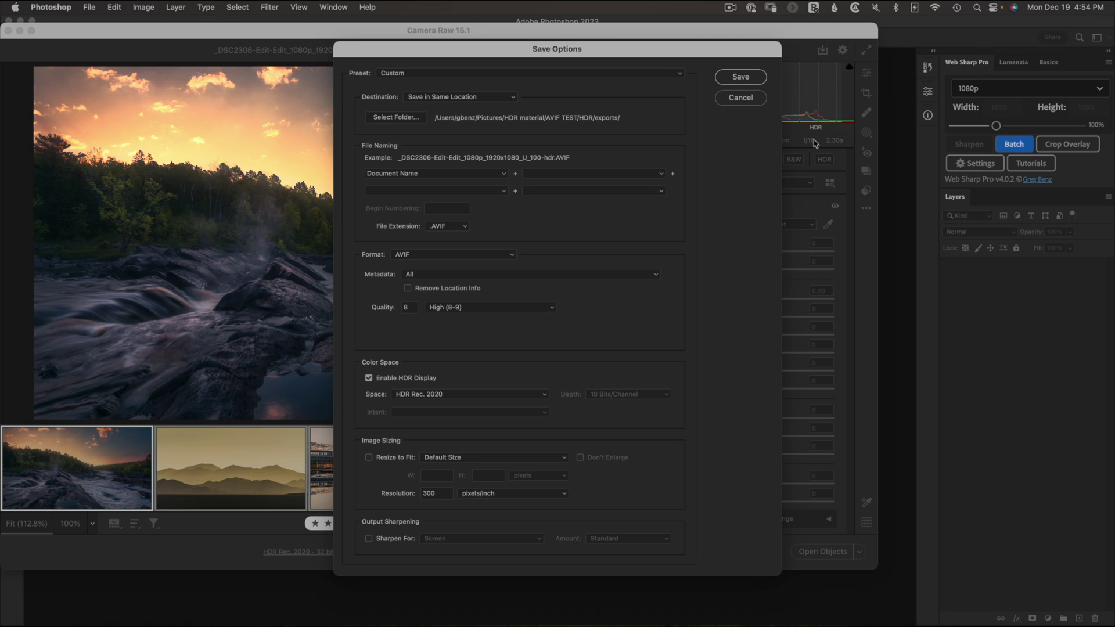
Save the three images as AVIF with HDR Rec. 2020, all metadata and High (8-9) quality.
{"action": "left_click", "coordinate": [444, 254]}
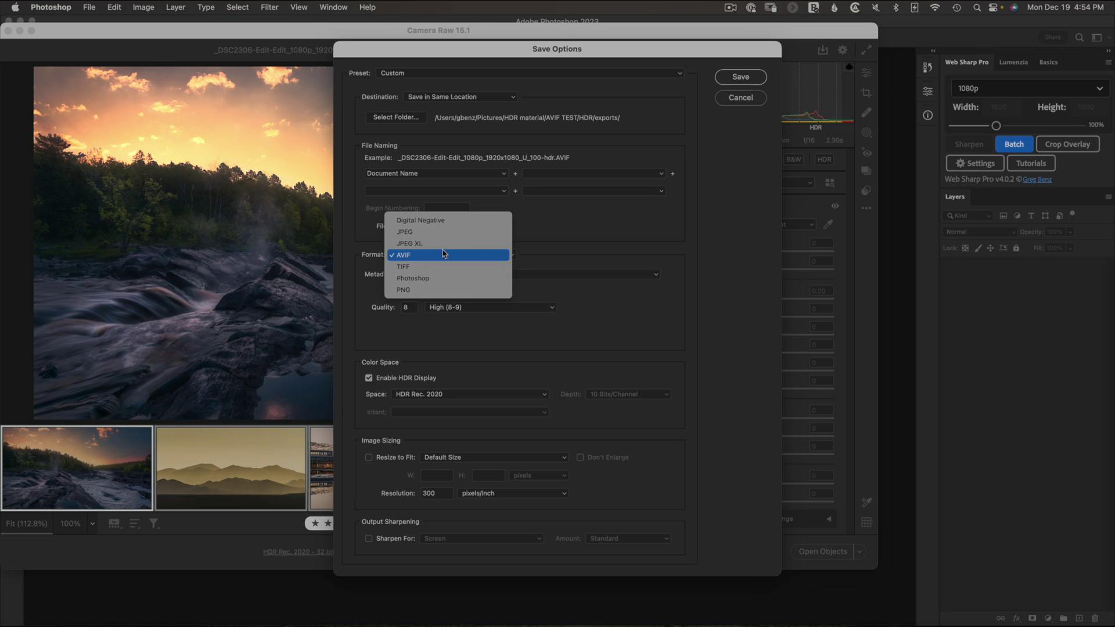
{"action": "left_click", "coordinate": [415, 259]}
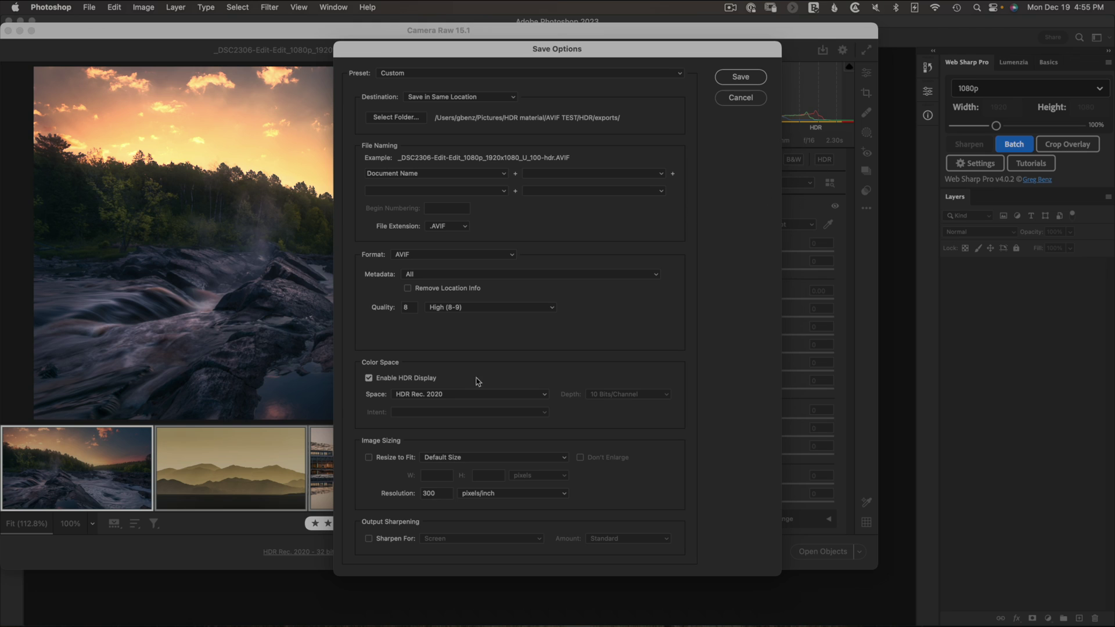
{"action": "left_click", "coordinate": [426, 396]}
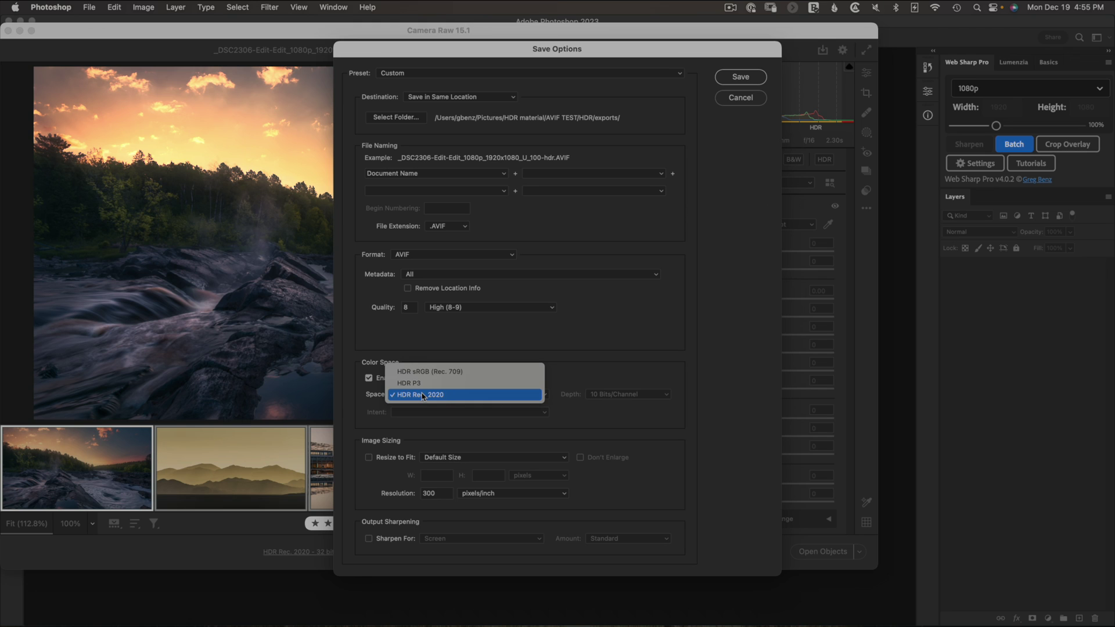
{"action": "left_click", "coordinate": [423, 394]}
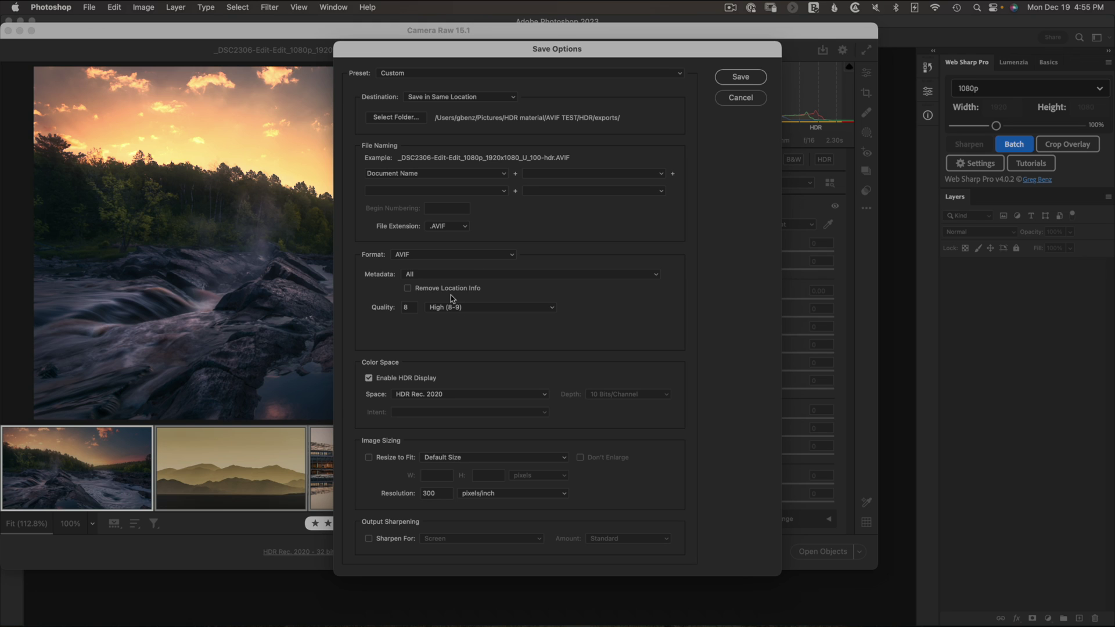
{"action": "left_click", "coordinate": [427, 276]}
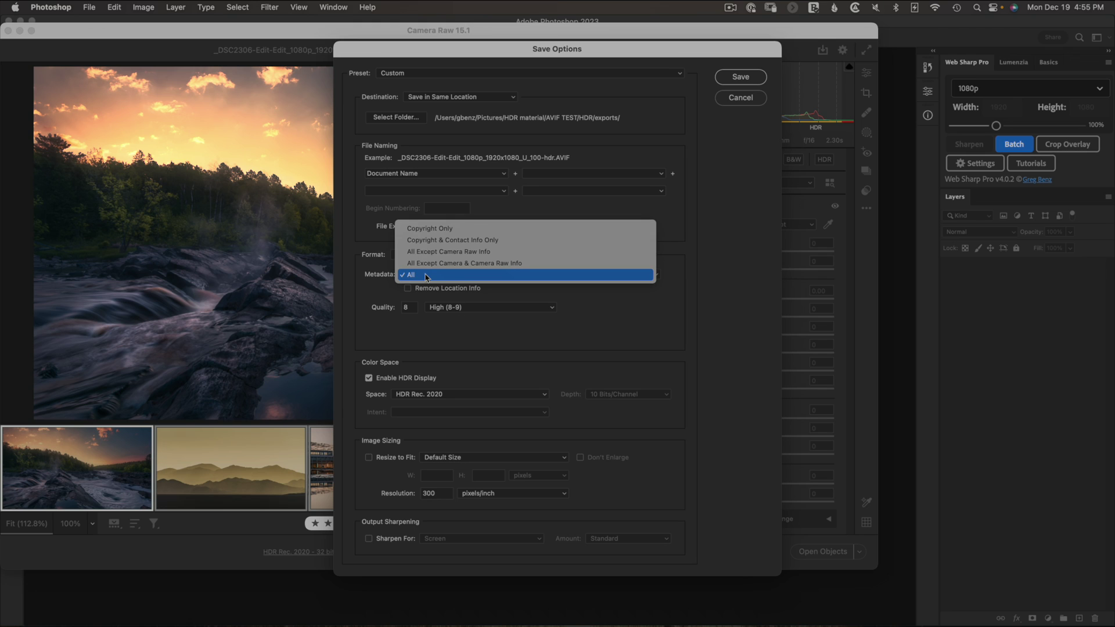
{"action": "left_click", "coordinate": [427, 277]}
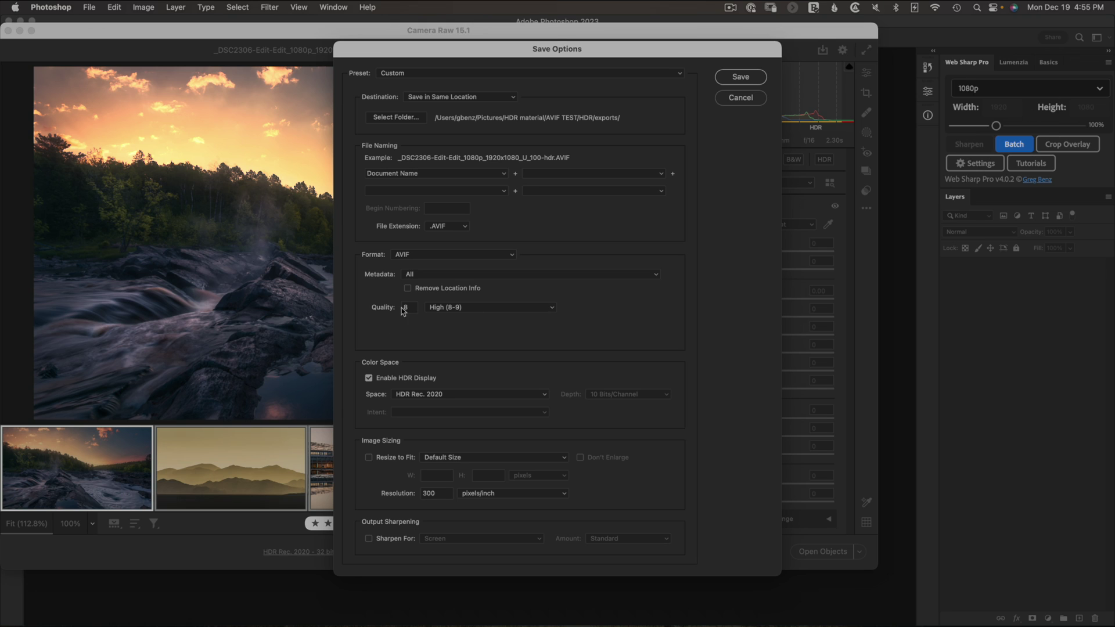
{"action": "left_click", "coordinate": [456, 307]}
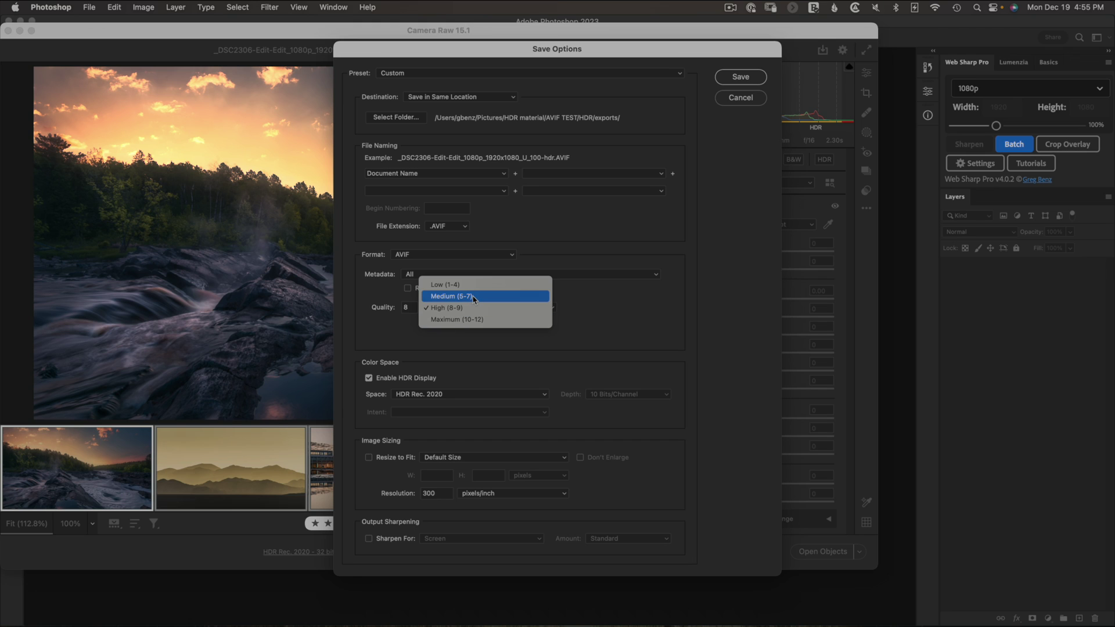
{"action": "left_click", "coordinate": [446, 335]}
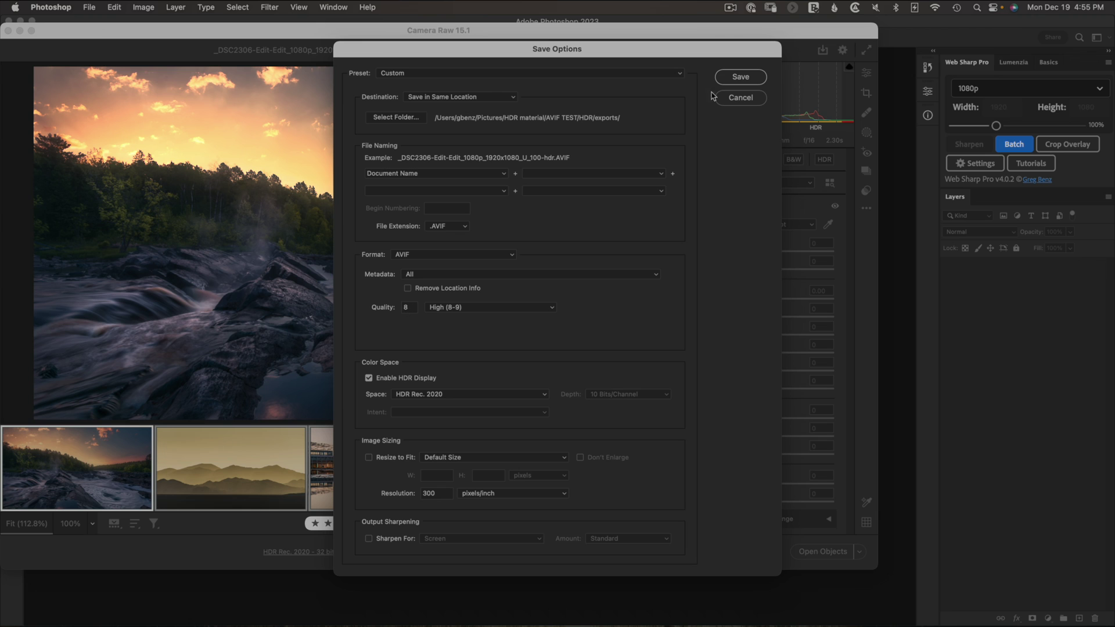
{"action": "left_click", "coordinate": [731, 82]}
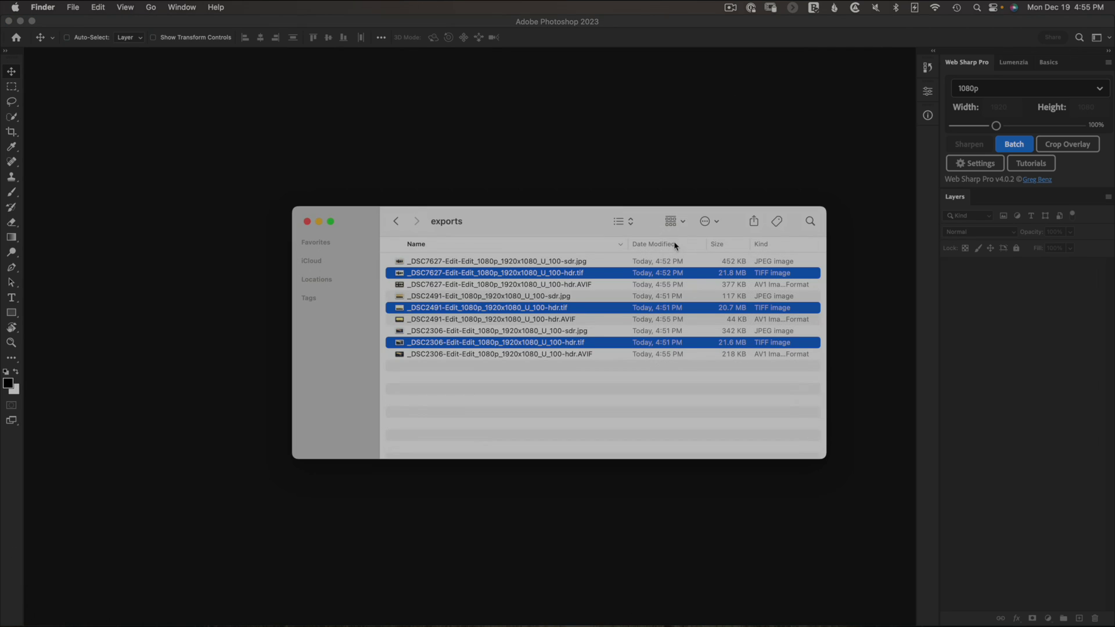
Select the _DSC7627, _DSC2491 and _DSC2306 hdr TIFFs and move them to the Trash.
{"action": "left_click", "coordinate": [588, 285]}
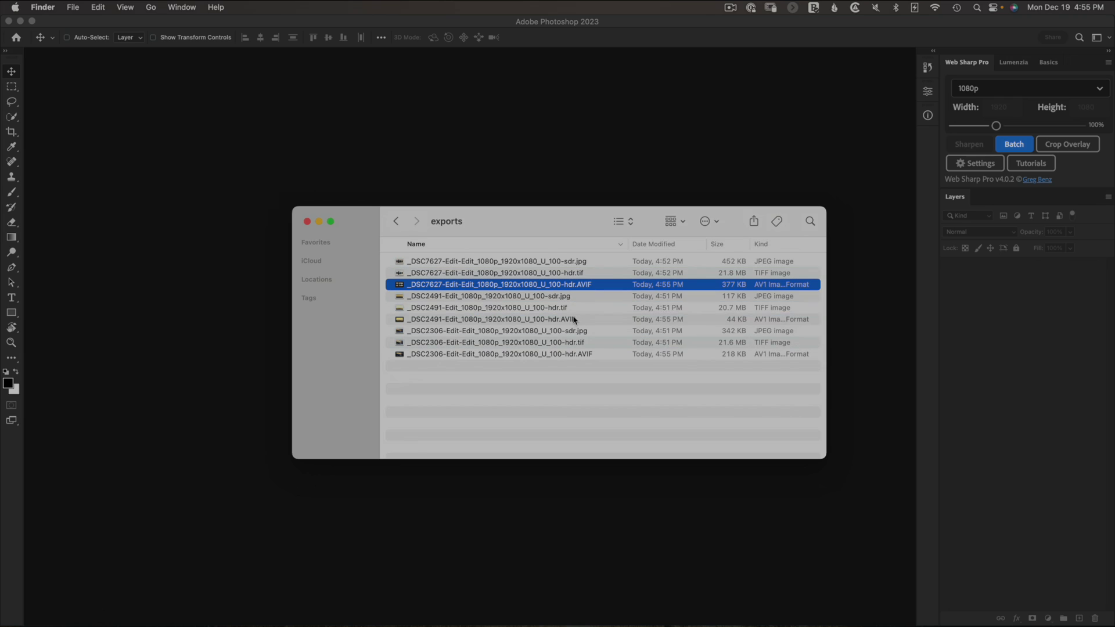
{"action": "left_click", "coordinate": [578, 321], "text": "super"}
{"action": "left_click", "coordinate": [576, 356], "text": "super"}
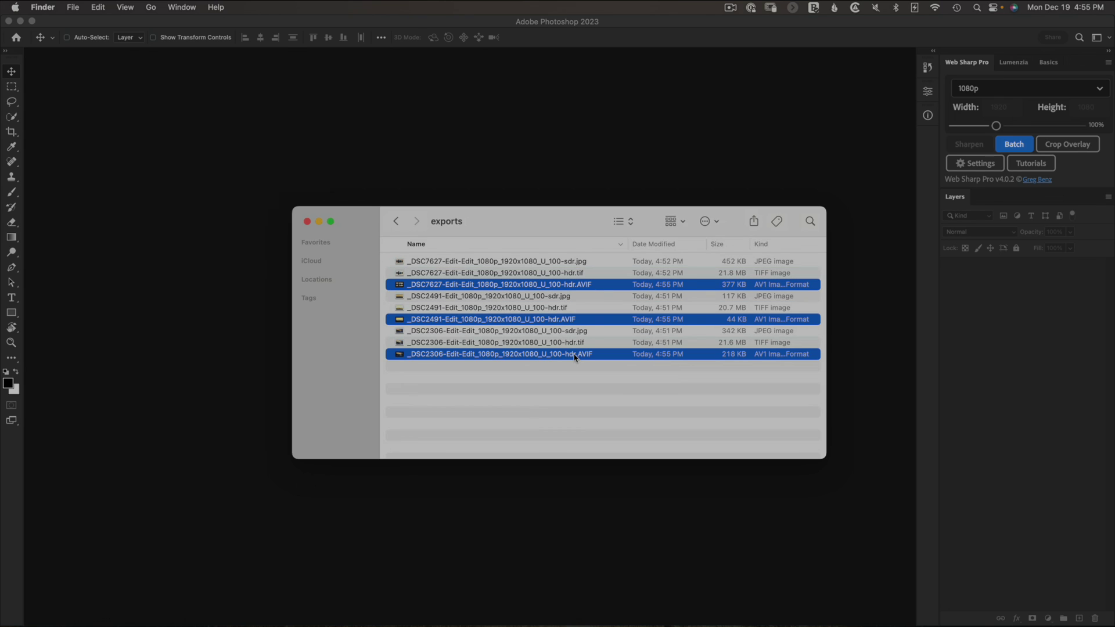
{"action": "left_click", "coordinate": [589, 273]}
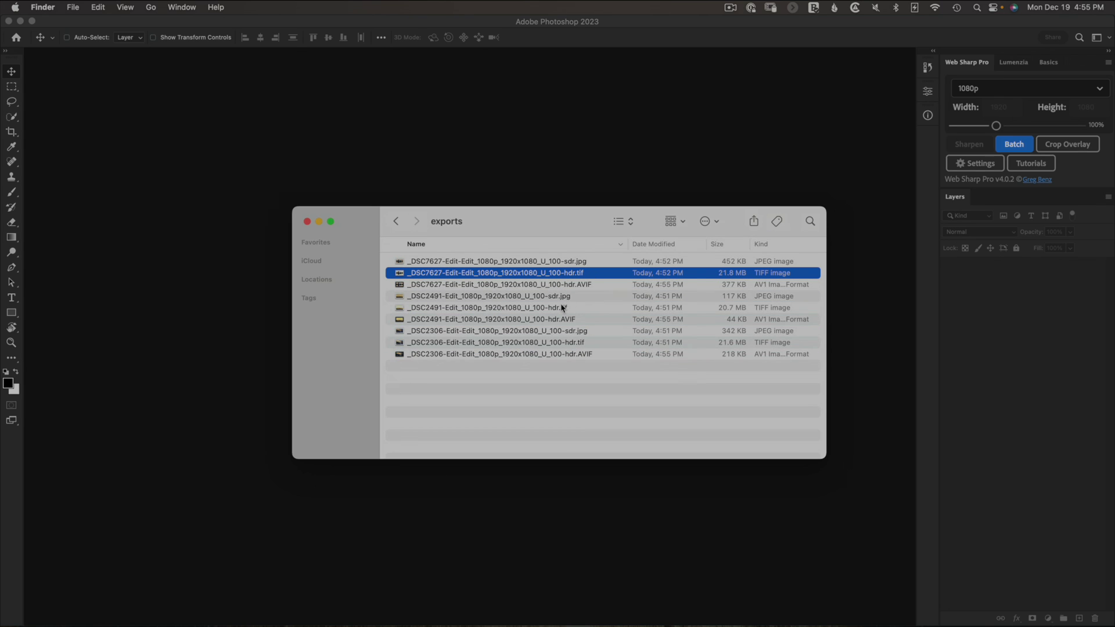
{"action": "left_click", "coordinate": [579, 309], "text": "super"}
{"action": "left_click", "coordinate": [574, 347], "text": "super"}
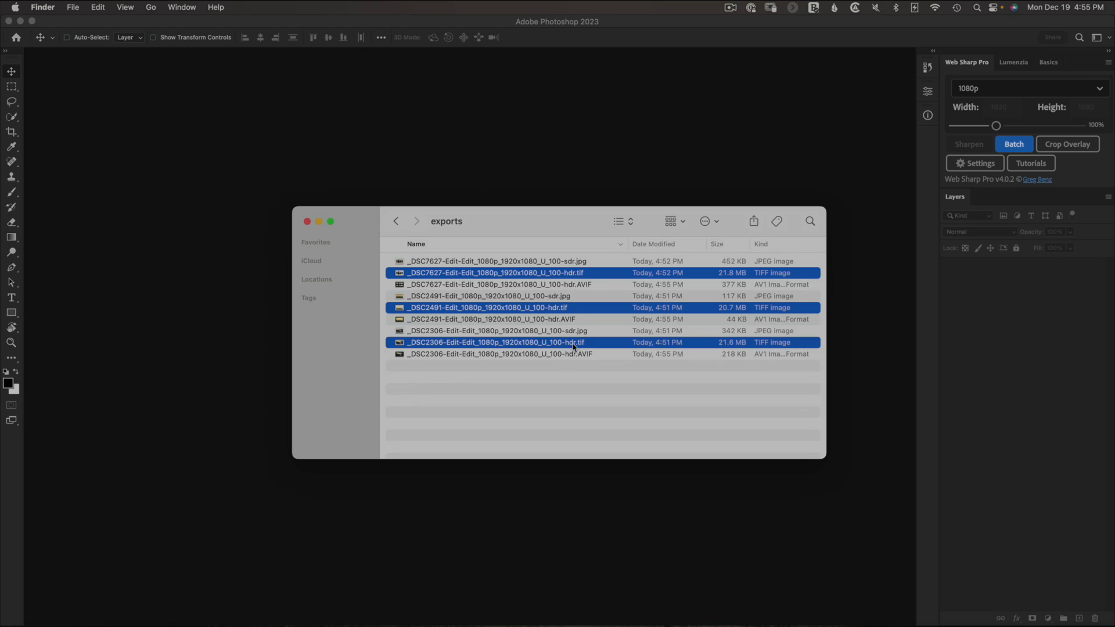
{"action": "right_click", "coordinate": [573, 346]}
{"action": "left_click", "coordinate": [605, 342]}
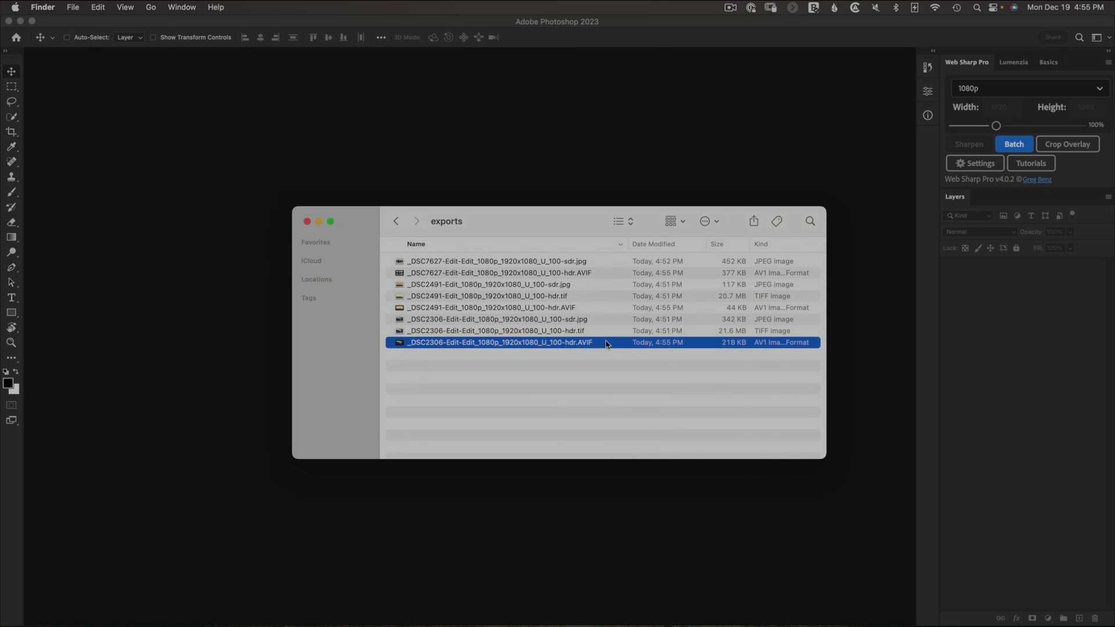